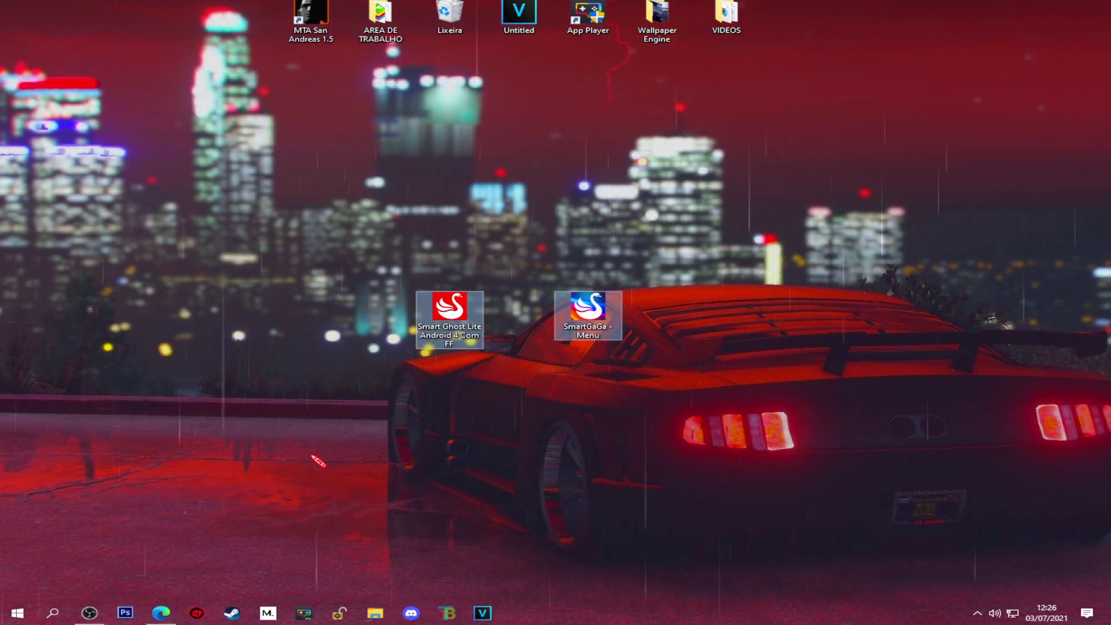
# Switch to the browser, look over the Rede Global Gamer channel's videos, playlists and partners, and return to the desktop
pyautogui.click(161, 613)
pyautogui.scroll(-3, 418, 227)
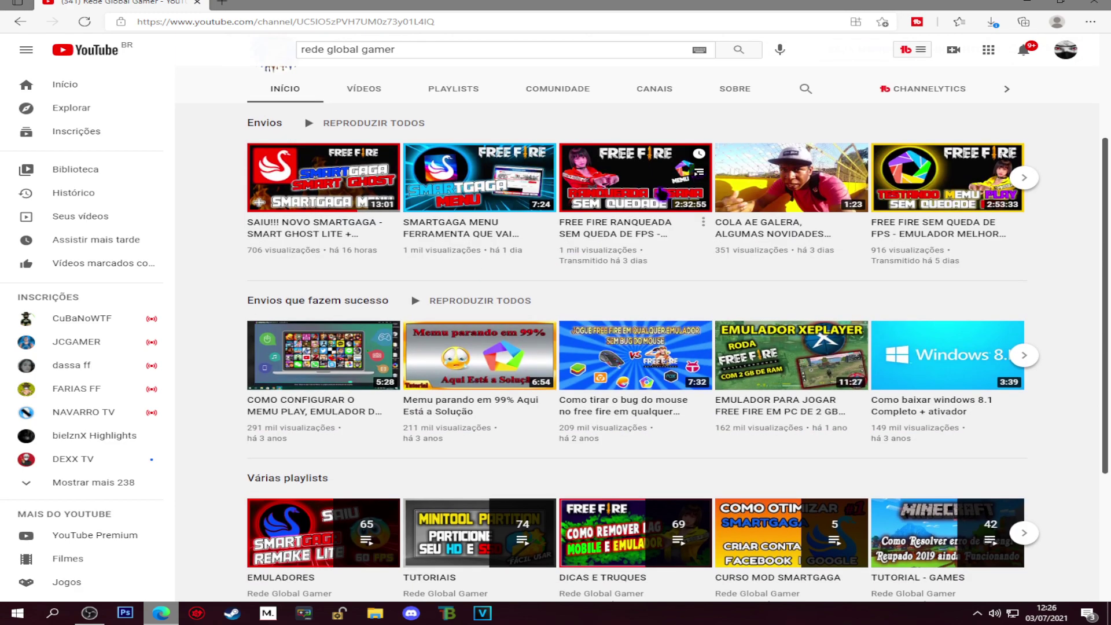
pyautogui.scroll(-3, 618, 276)
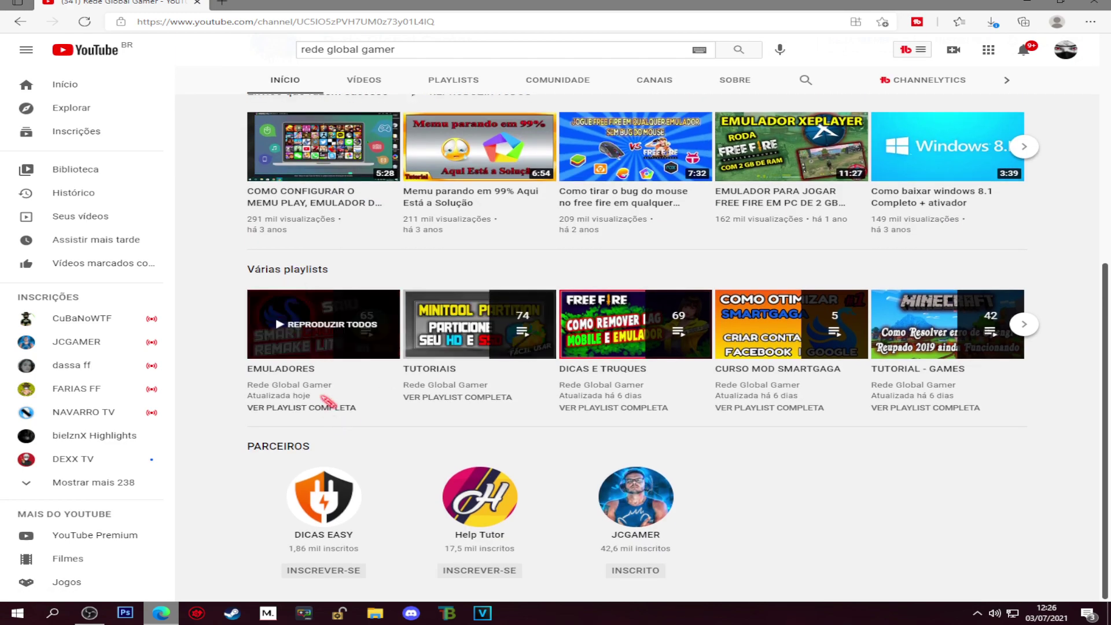
pyautogui.scroll(7, 291, 296)
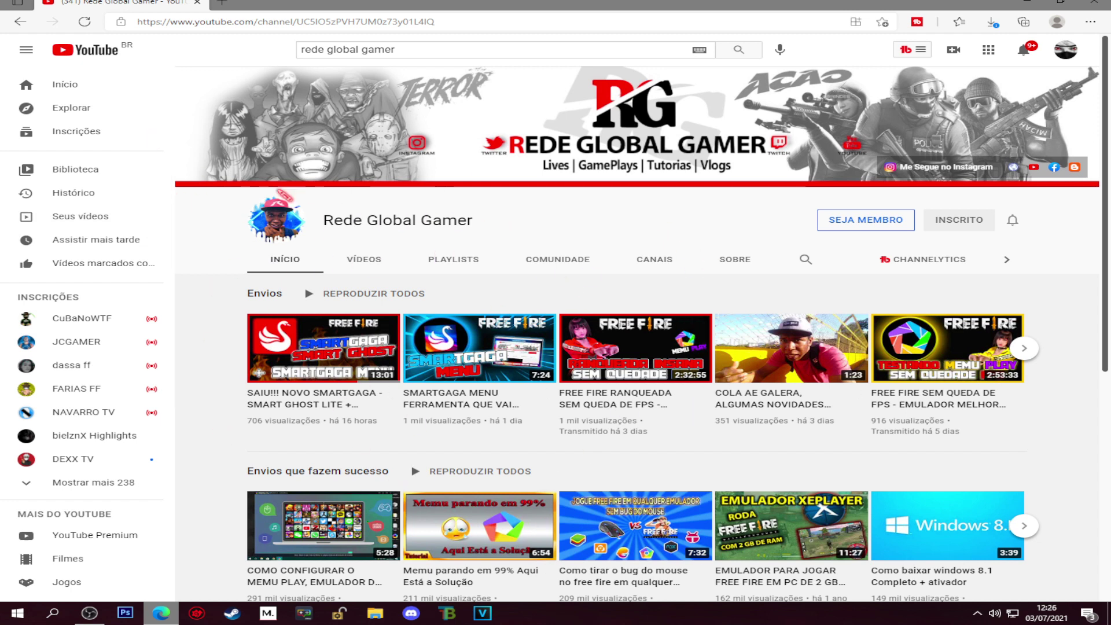
pyautogui.click(1024, 2)
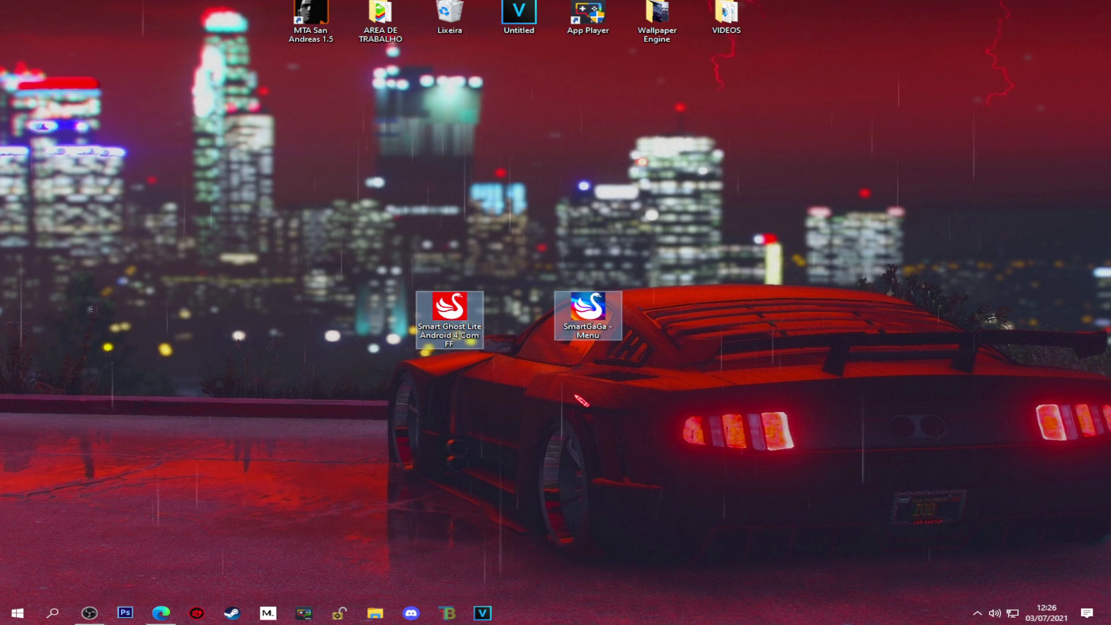
# Launch SmartGaGa - Menu from the desktop
pyautogui.moveTo(268, 186); pyautogui.dragTo(872, 508)
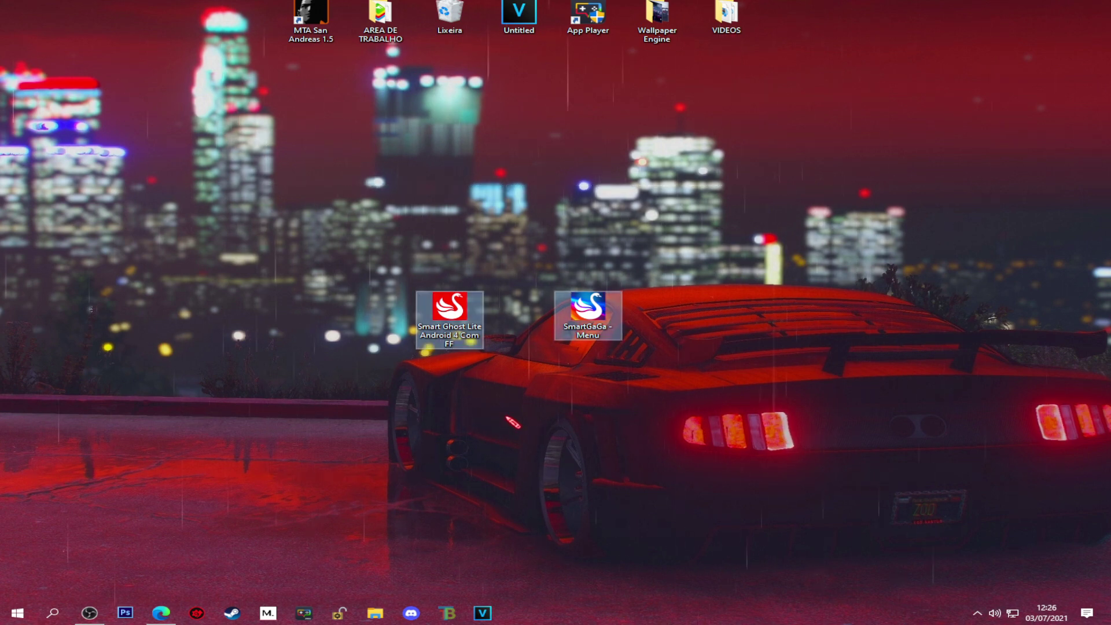
pyautogui.moveTo(282, 173); pyautogui.dragTo(781, 416)
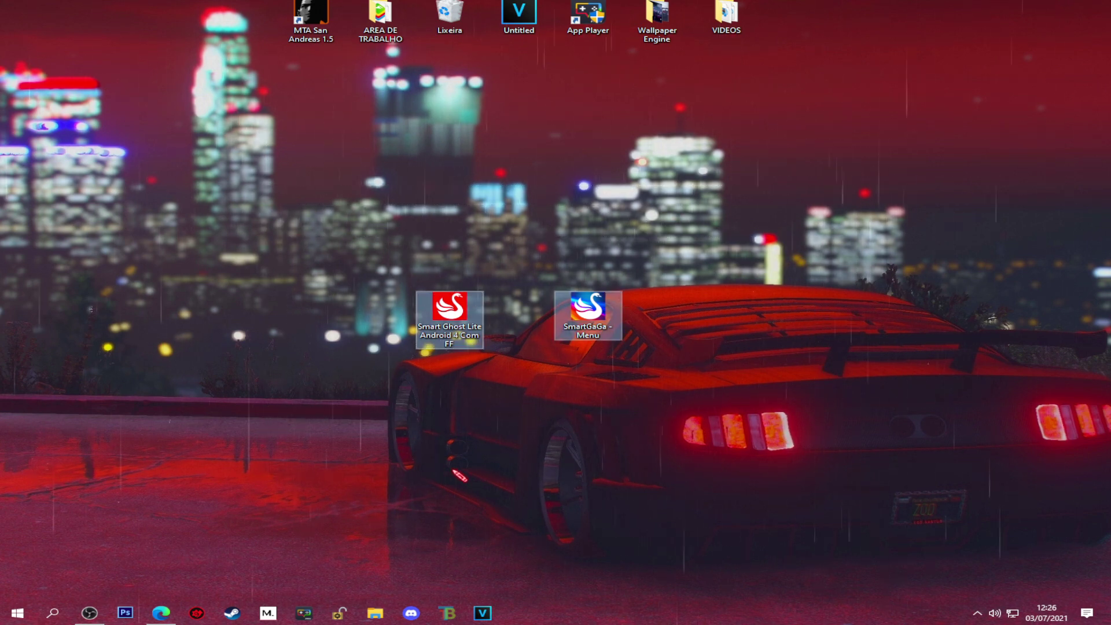
pyautogui.click(587, 313)
pyautogui.moveTo(590, 321)
pyautogui.mouseDown()
pyautogui.moveTo(623, 319)
pyautogui.moveTo(590, 322)
pyautogui.mouseUp()
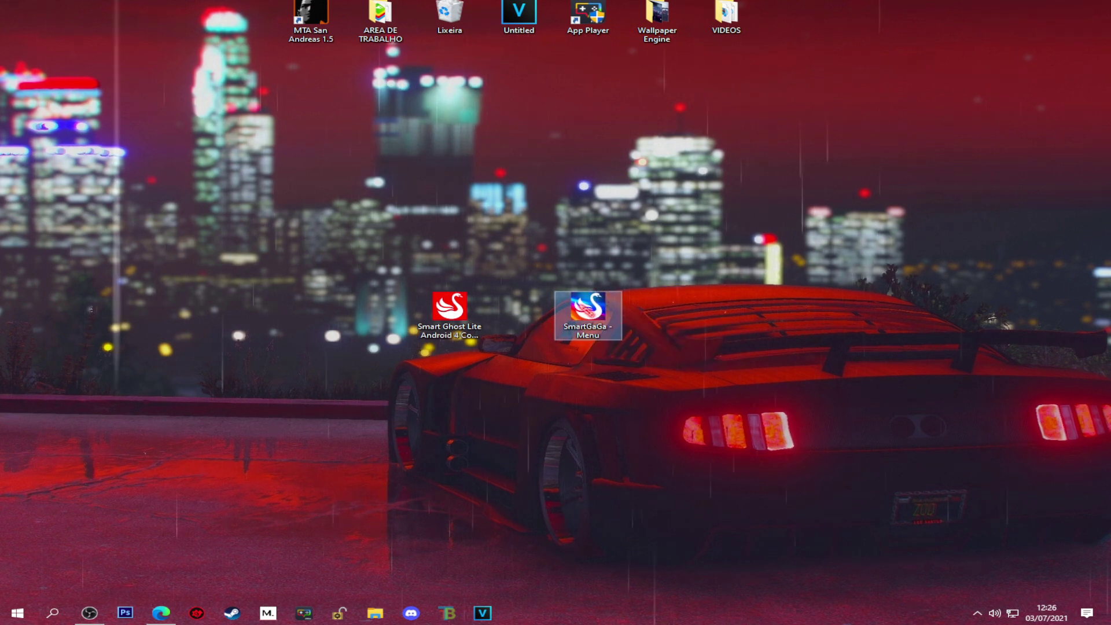
pyautogui.doubleClick(585, 311)
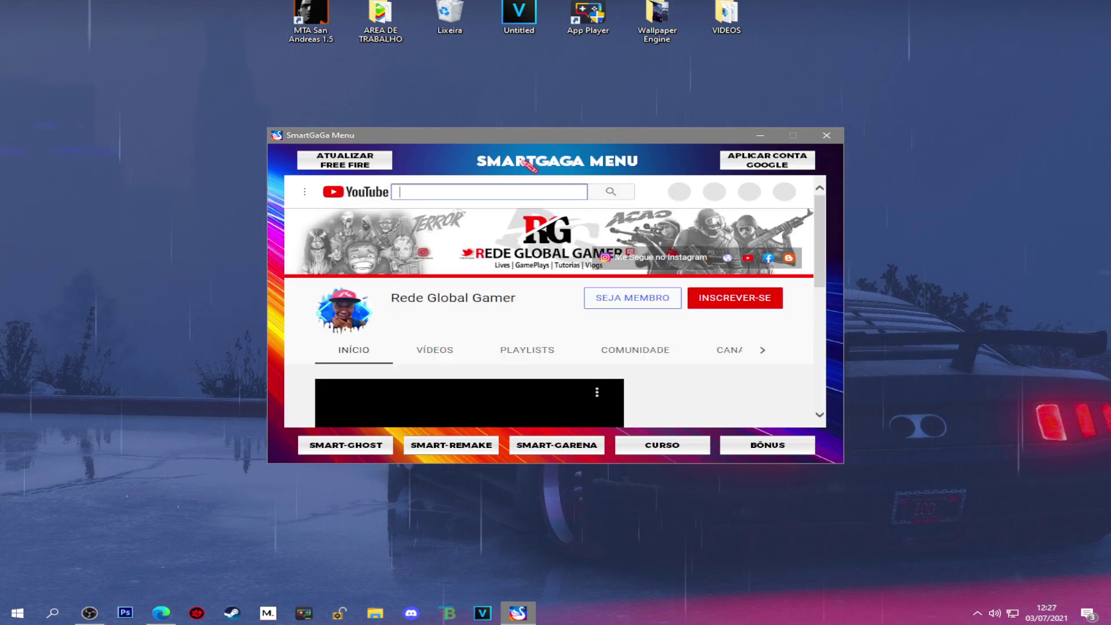
# Look over the Rede Global Gamer channel page embedded in the SmartGaGa Menu window
pyautogui.scroll(-2, 683, 312)
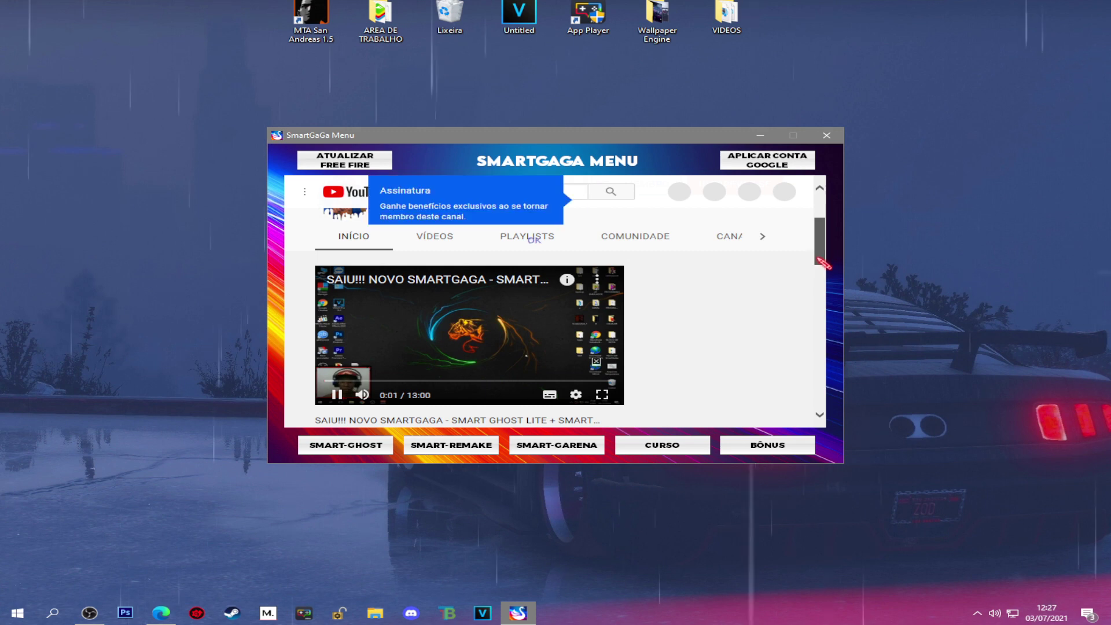
pyautogui.scroll(-2, 822, 263)
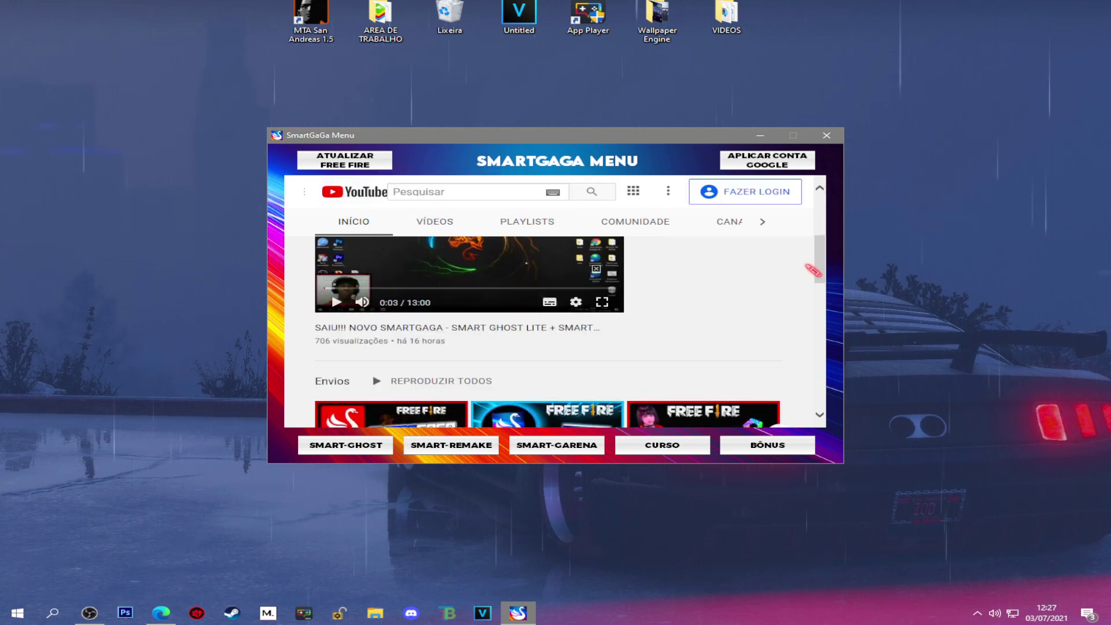
pyautogui.moveTo(820, 264); pyautogui.dragTo(833, 226)
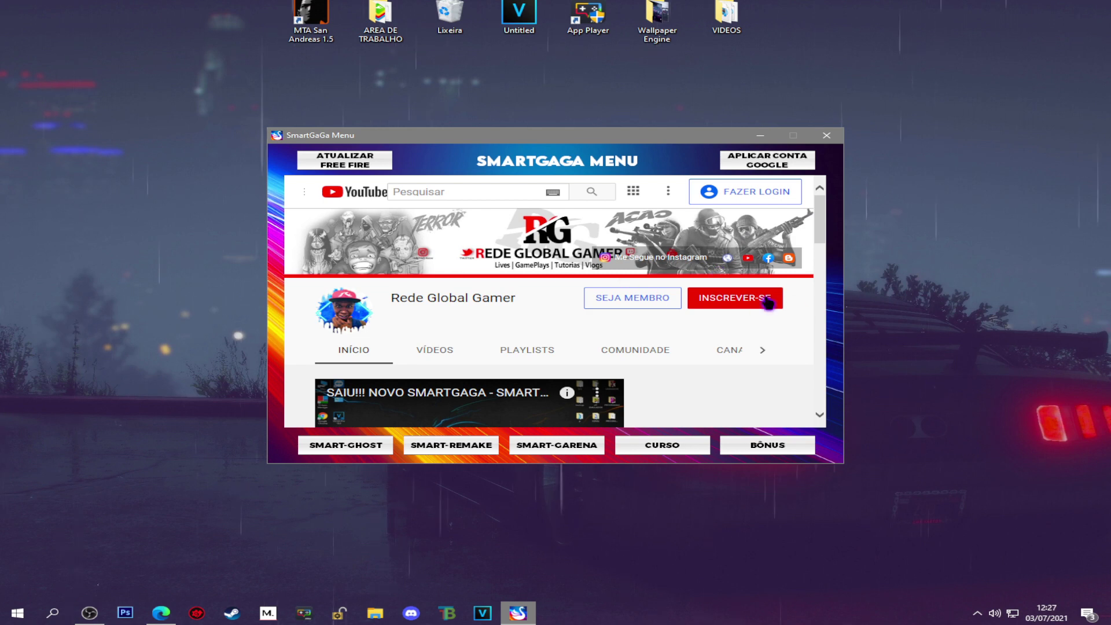
pyautogui.click(154, 609)
pyautogui.click(154, 609)
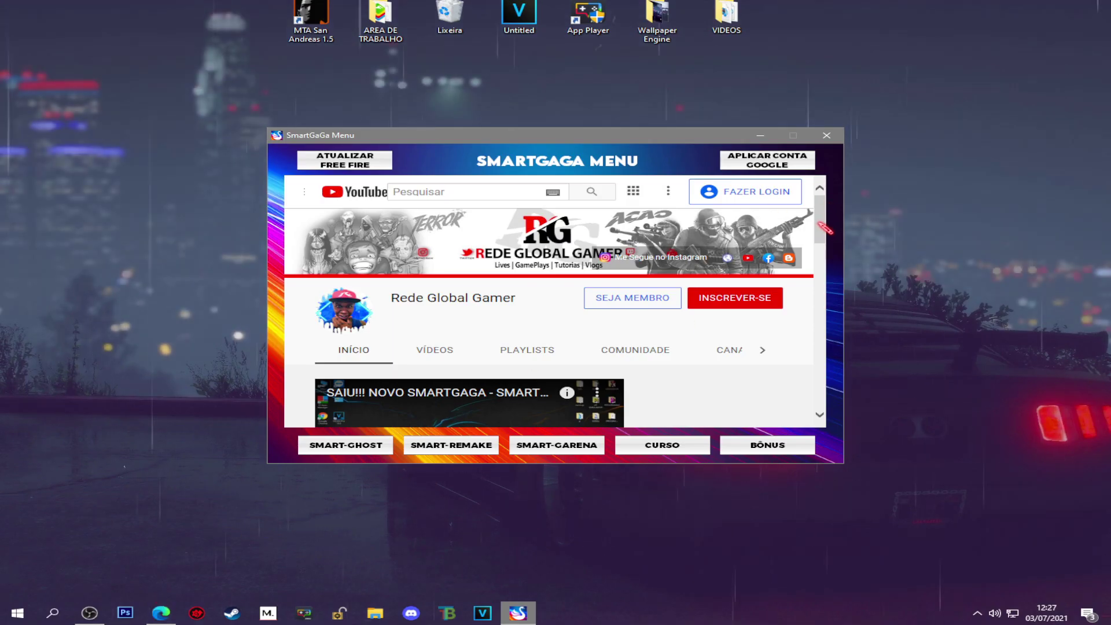
pyautogui.scroll(-3, 831, 282)
pyautogui.scroll(2, 831, 282)
pyautogui.scroll(-3, 839, 272)
pyautogui.scroll(3, 846, 262)
pyautogui.scroll(2, 846, 262)
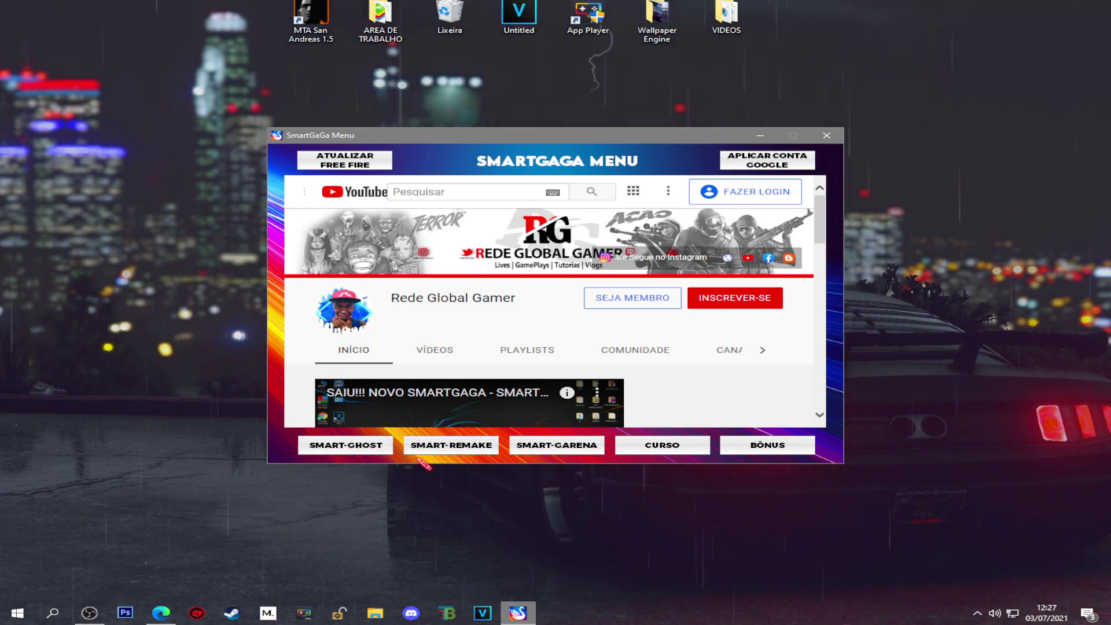
# Reposition the SmartGaGa Menu window and open the Smart-Ghost download page from it
pyautogui.moveTo(527, 139); pyautogui.dragTo(569, 121)
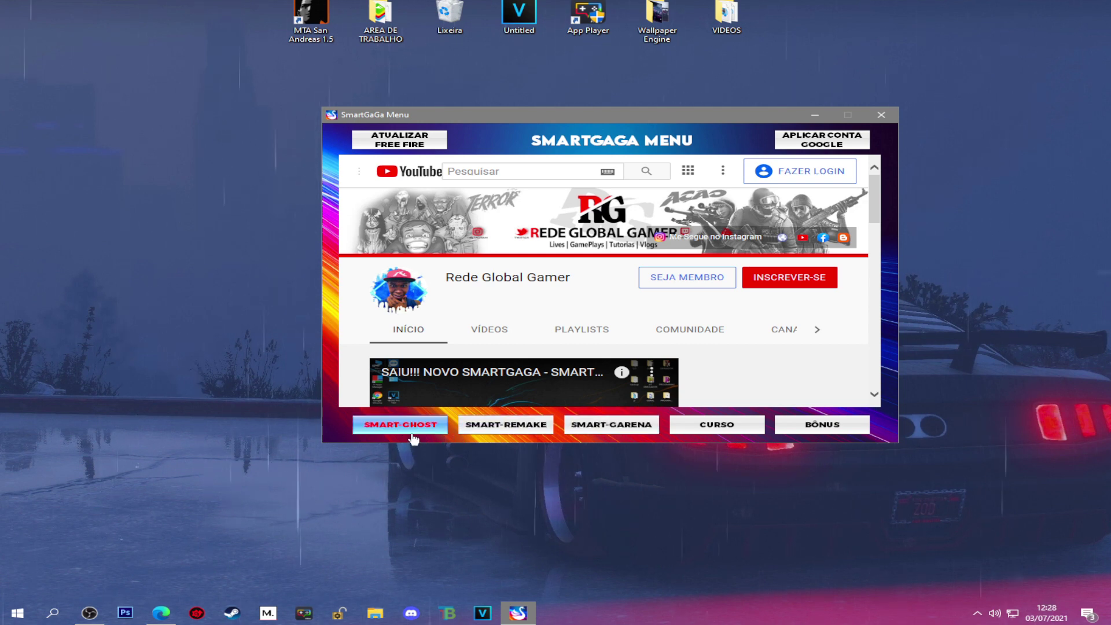
pyautogui.click(400, 425)
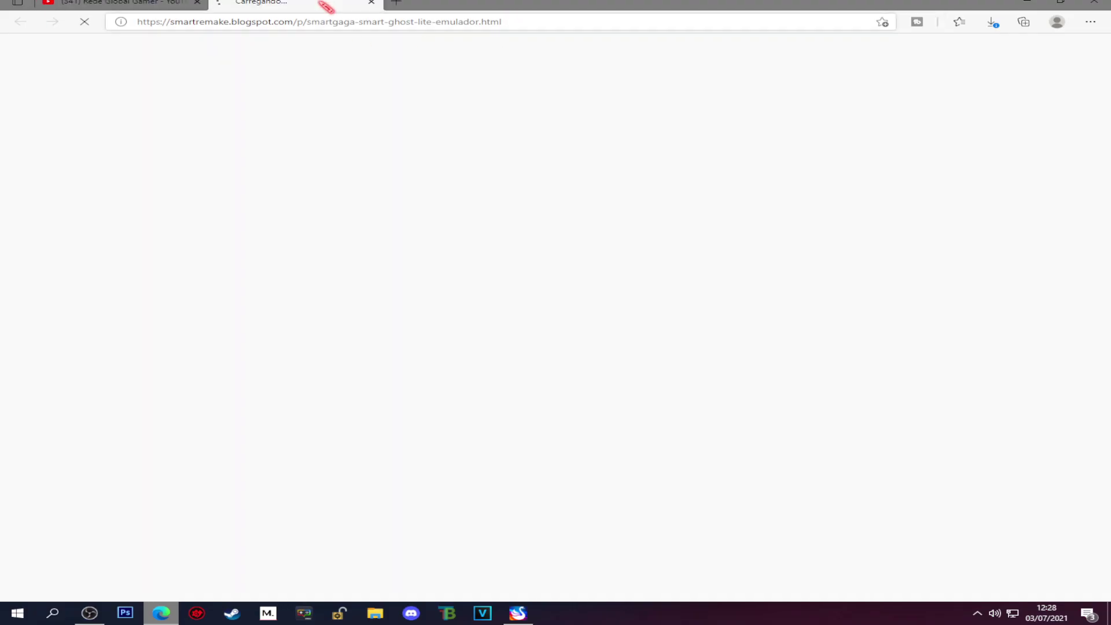
pyautogui.scroll(-4, 618, 241)
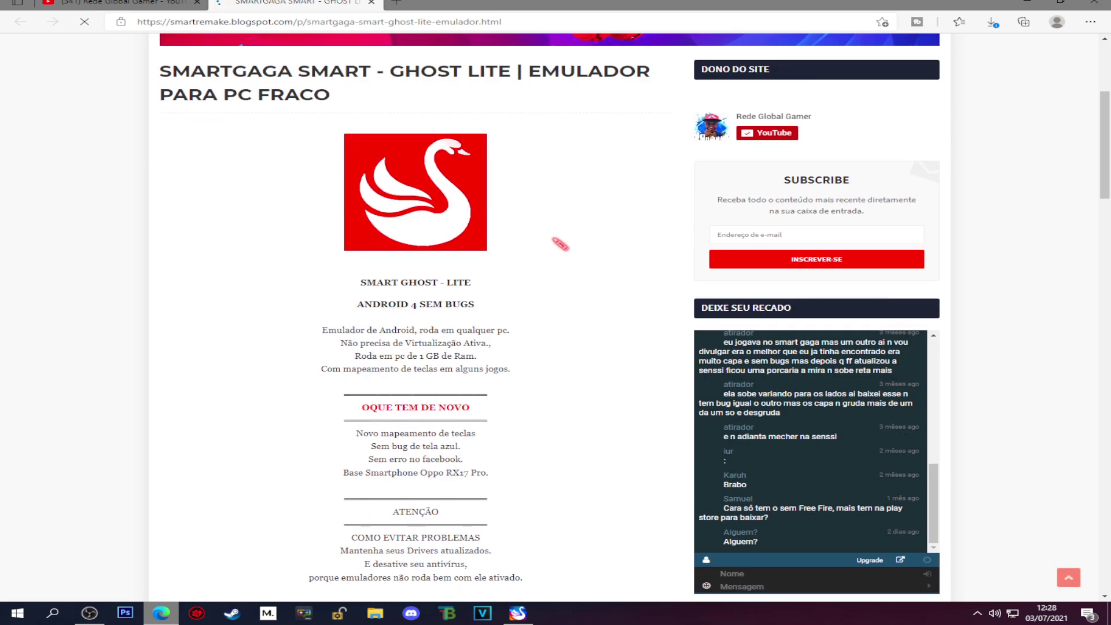
pyautogui.scroll(3, 618, 240)
pyautogui.scroll(-1, 730, 298)
pyautogui.scroll(2, 730, 298)
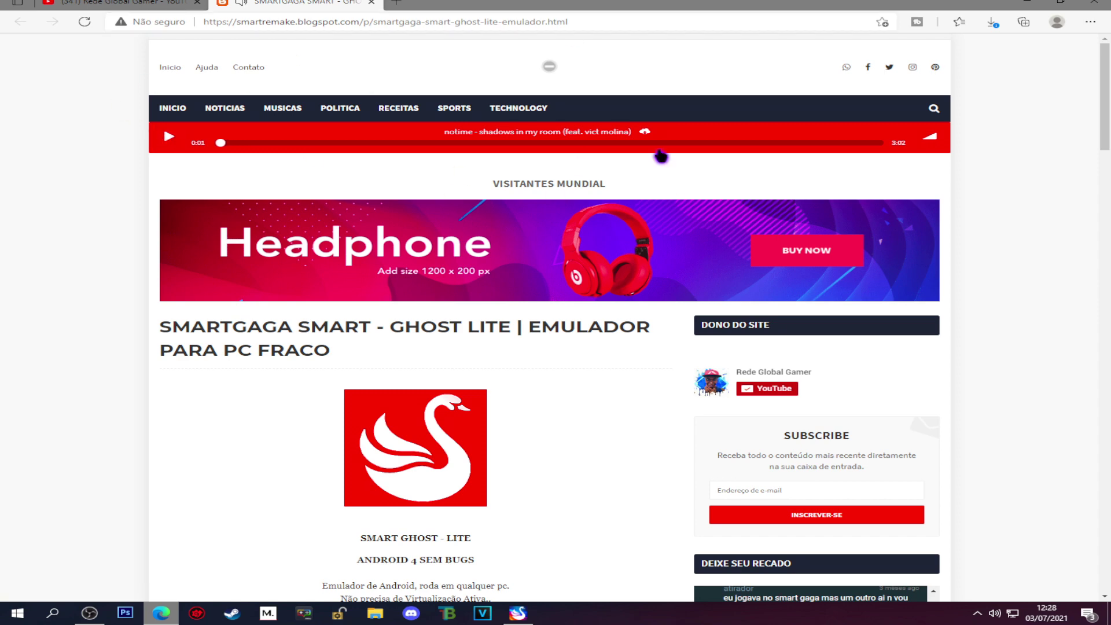
# Review the Smart Ghost Lite description, new features, and the download options with and without root
pyautogui.scroll(-5, 602, 312)
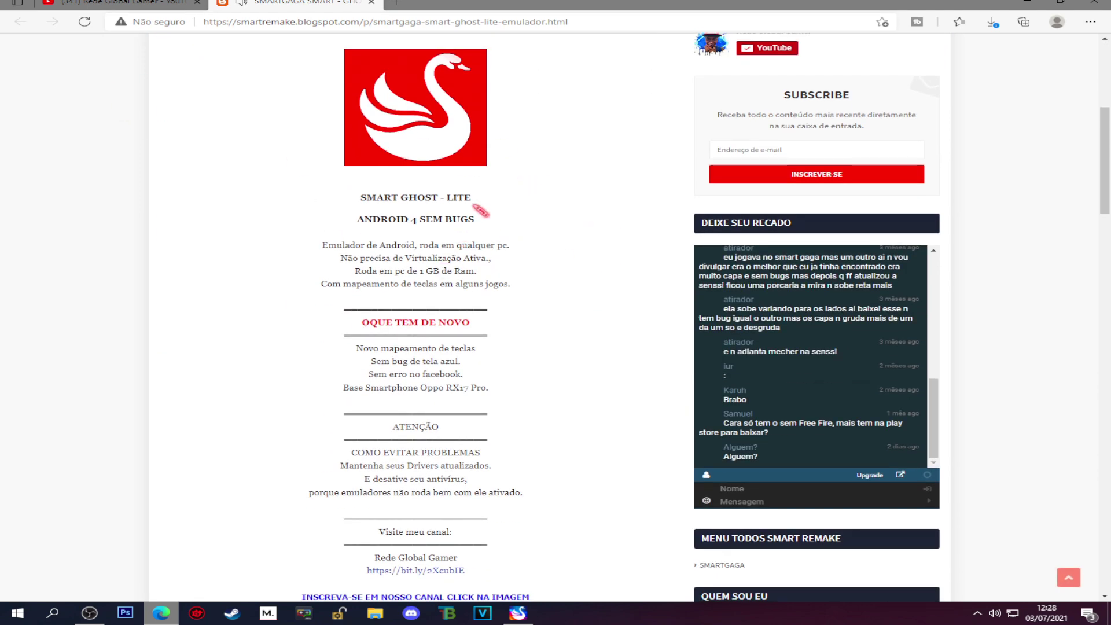
pyautogui.scroll(-1, 512, 202)
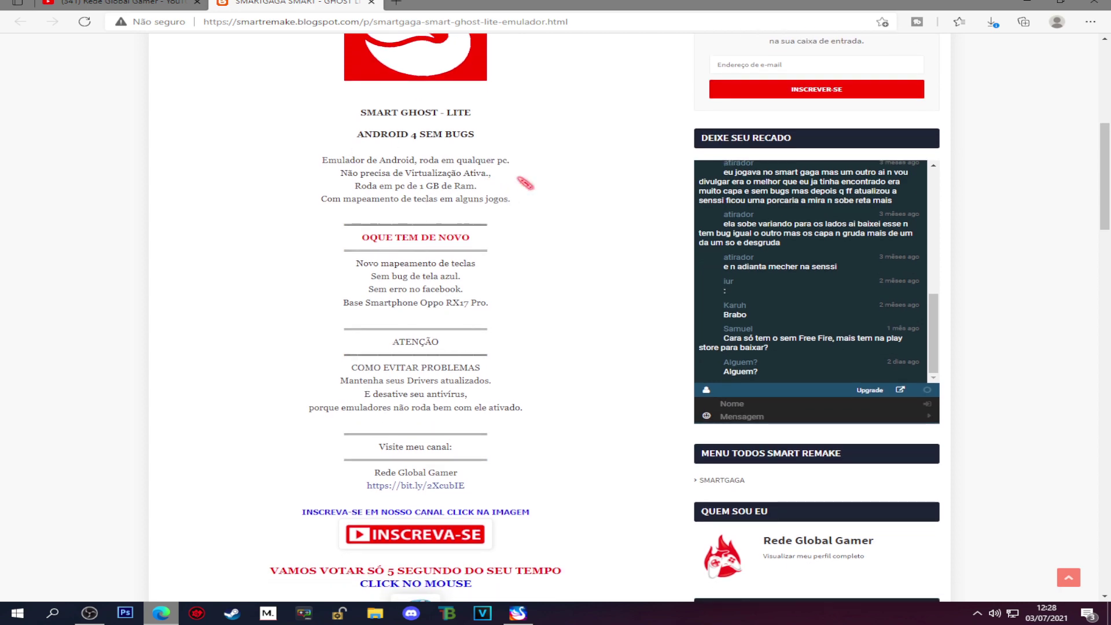
pyautogui.scroll(-4, 503, 191)
pyautogui.scroll(3, 523, 208)
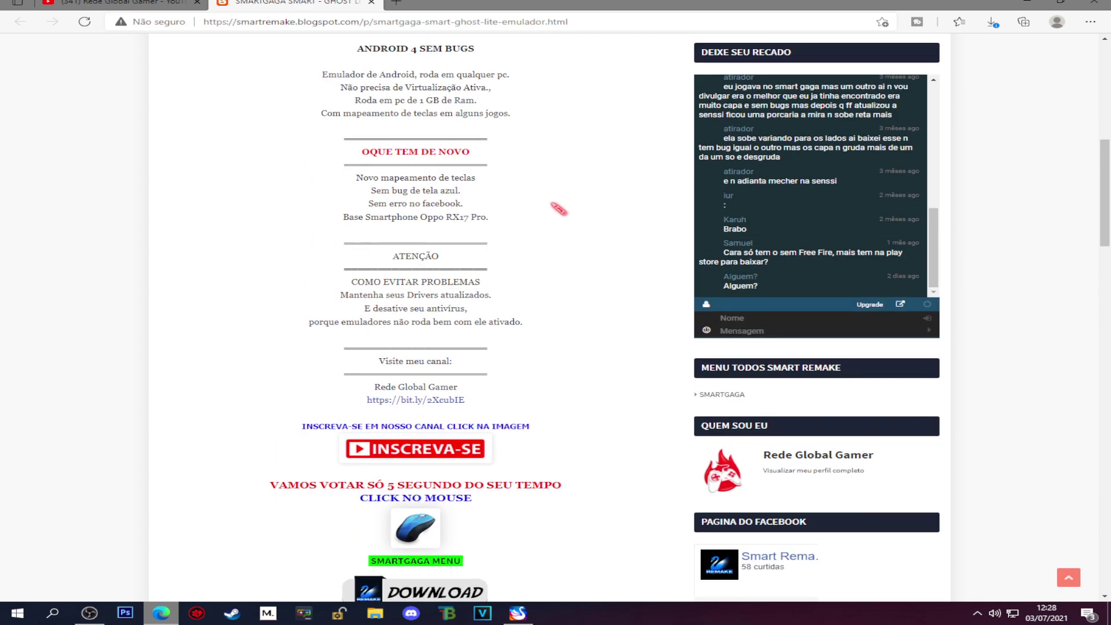
pyautogui.scroll(-3, 564, 203)
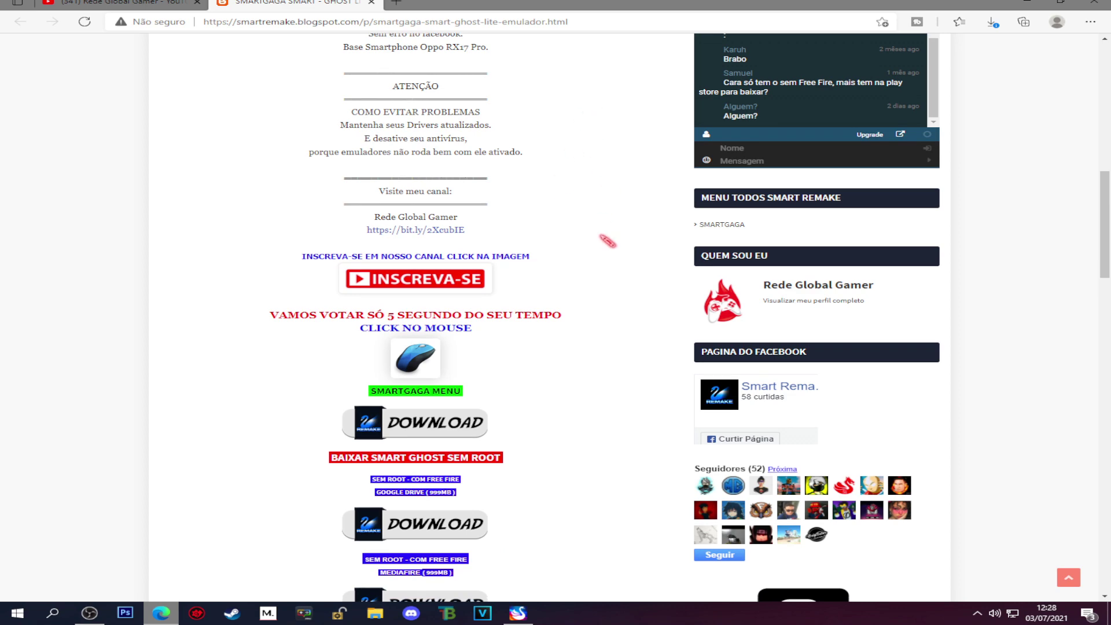
pyautogui.scroll(-4, 590, 231)
pyautogui.scroll(1, 565, 260)
pyautogui.scroll(-1, 544, 203)
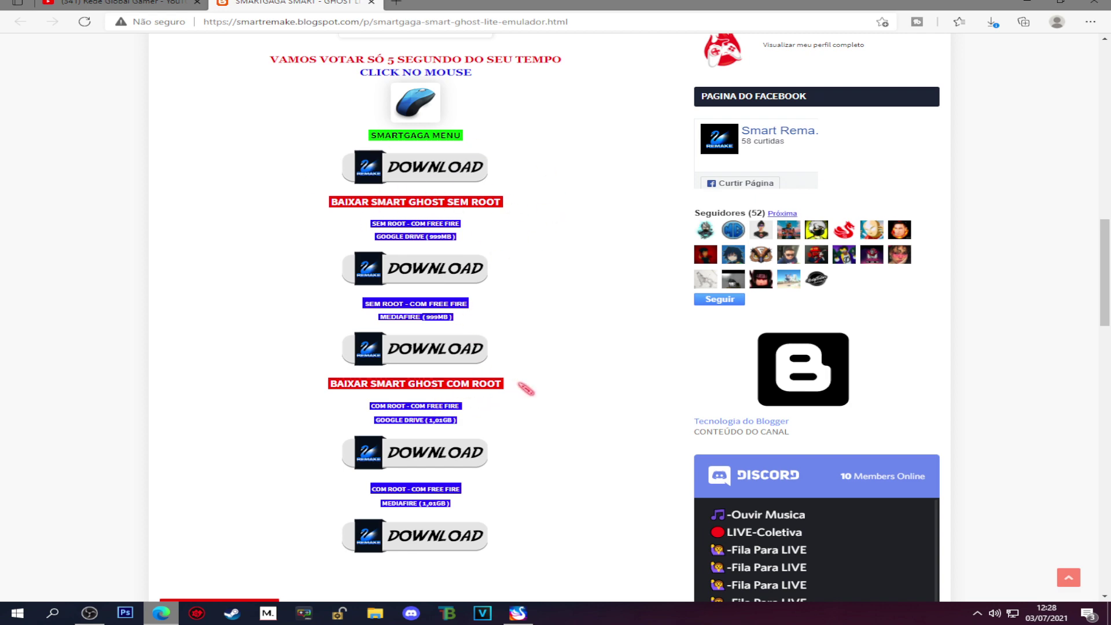
pyautogui.scroll(-3, 526, 384)
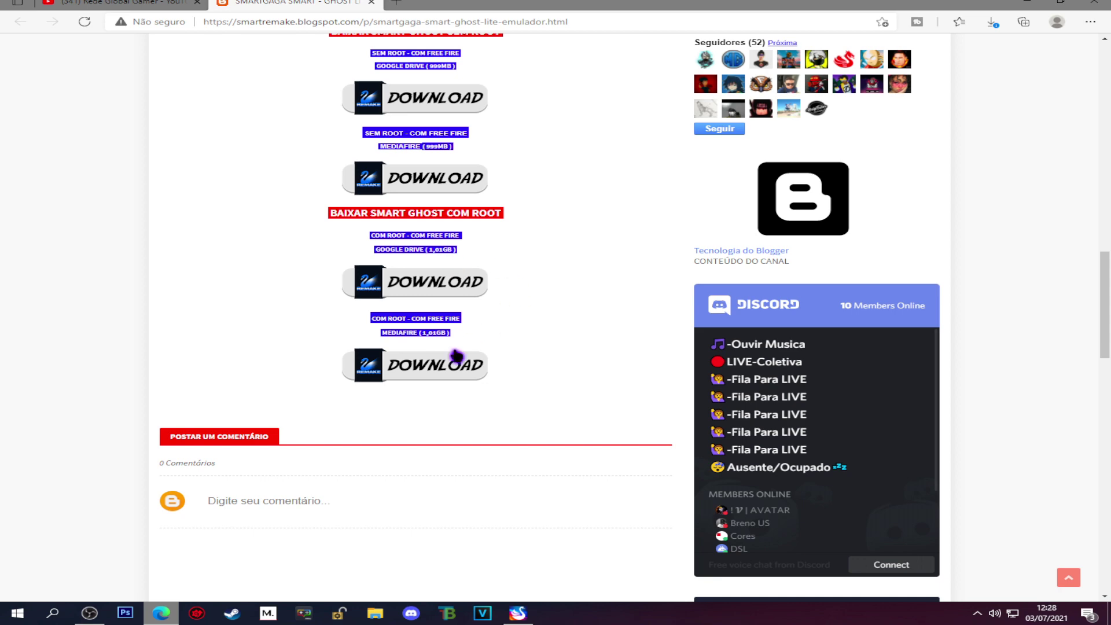
pyautogui.scroll(4, 581, 215)
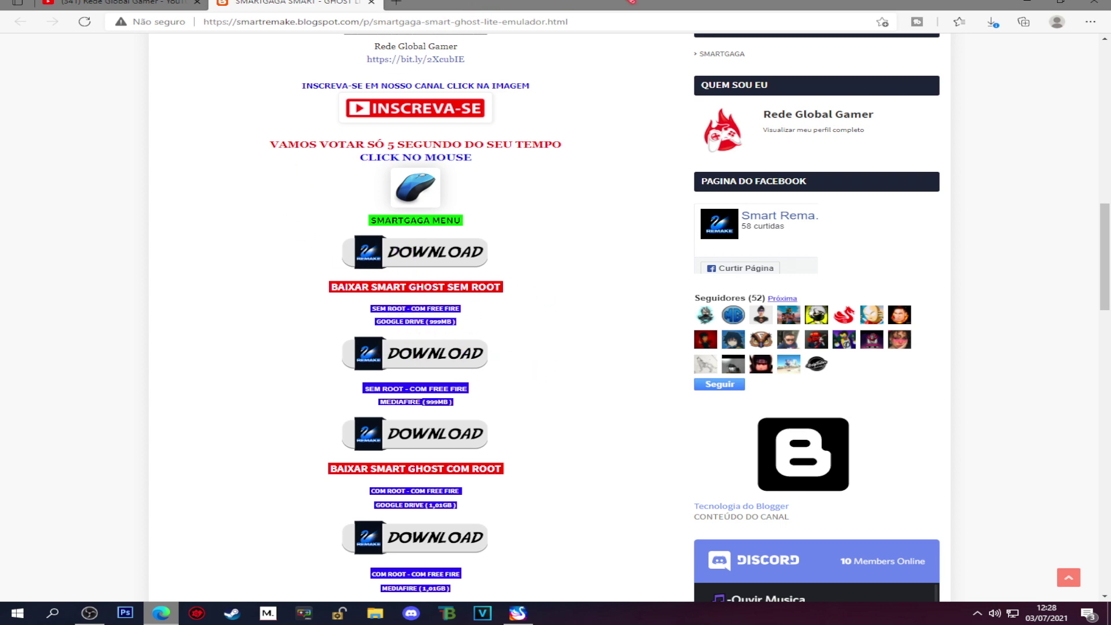
# Minimize the browser and the SmartGaGa Menu, and launch the Smart Ghost Lite Android 4 installer from the desktop
pyautogui.click(1027, 3)
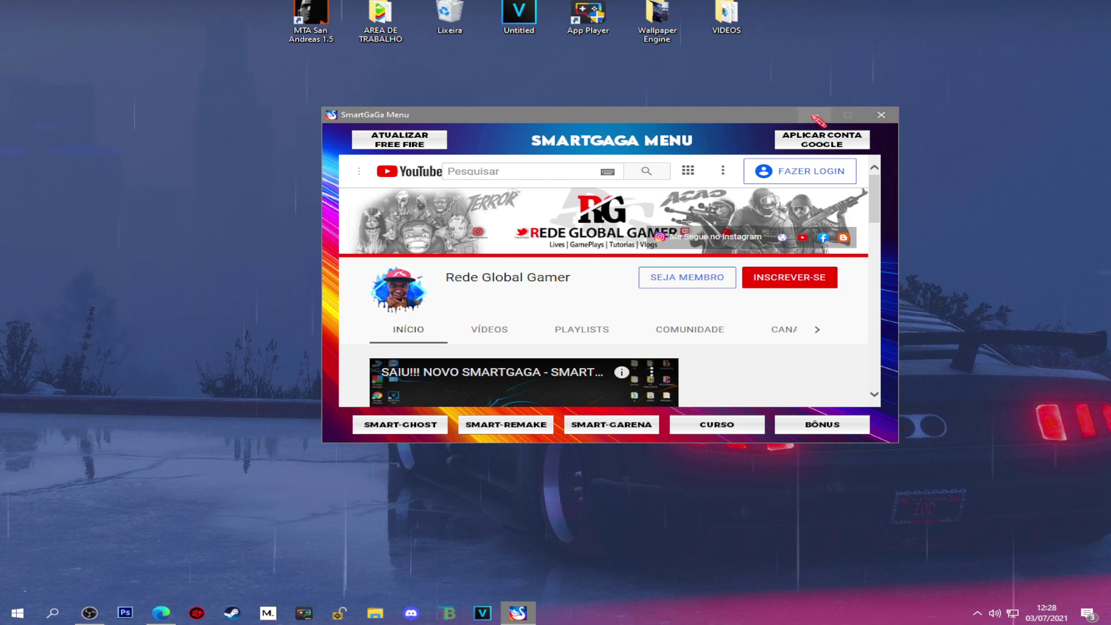
pyautogui.click(816, 115)
pyautogui.moveTo(290, 195); pyautogui.dragTo(655, 188)
pyautogui.doubleClick(450, 306)
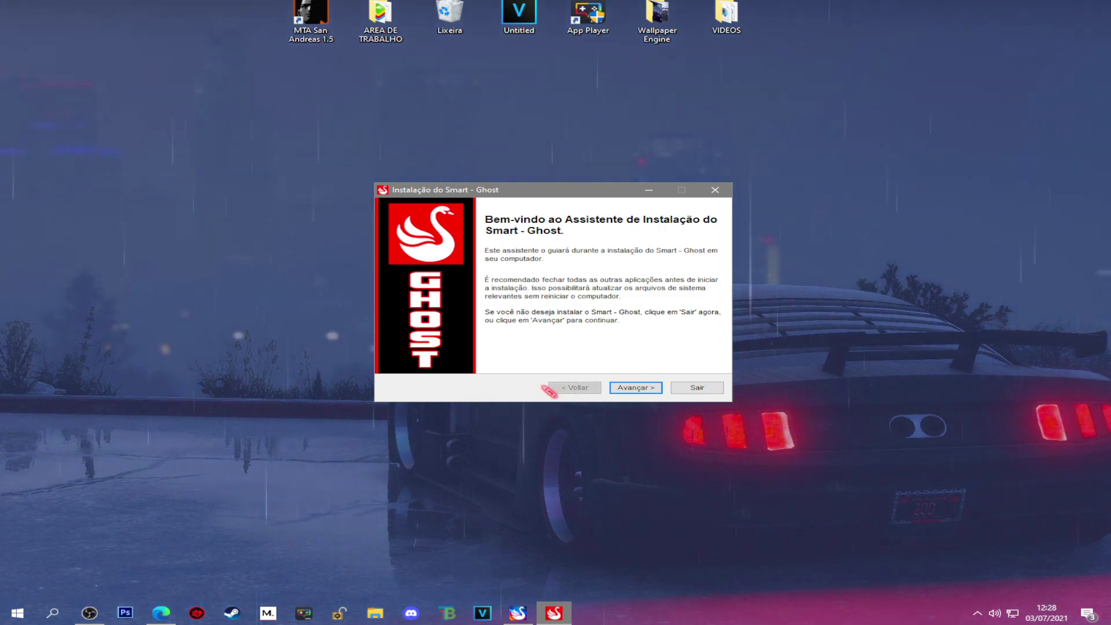
# Move the Smart - Ghost installer window higher on the desktop and advance to its information page
pyautogui.moveTo(518, 190); pyautogui.dragTo(501, 134)
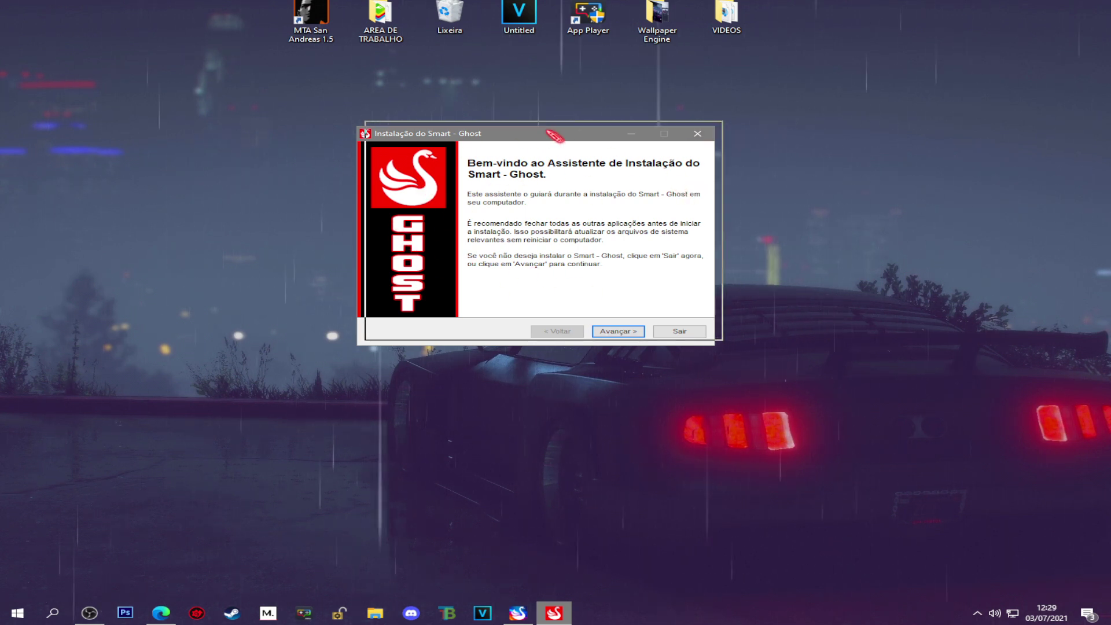
pyautogui.moveTo(559, 133); pyautogui.dragTo(559, 122)
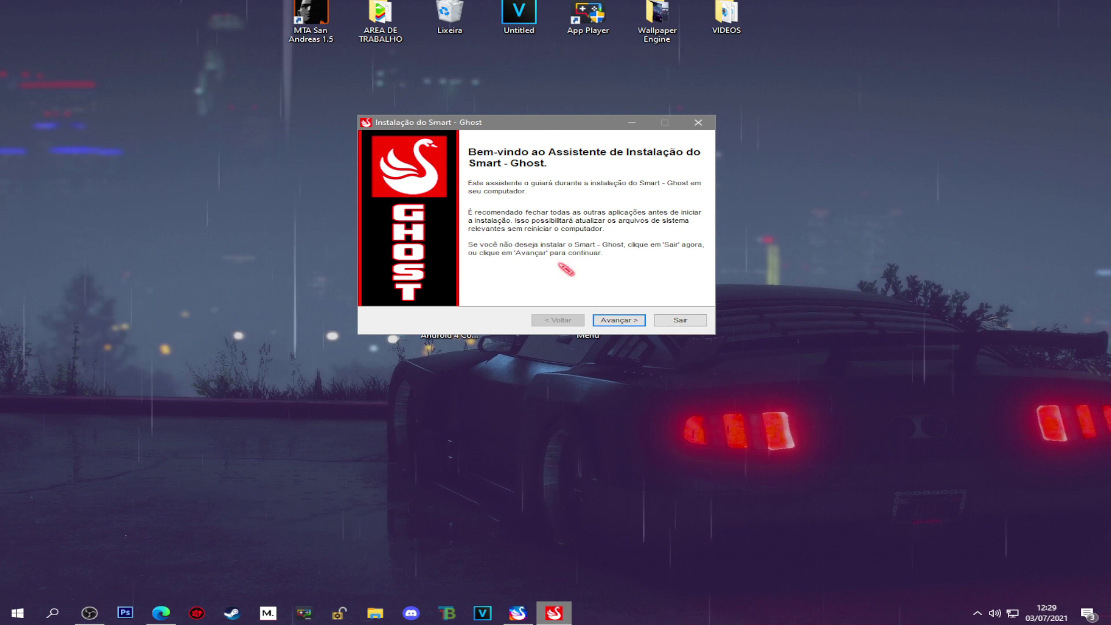
pyautogui.click(628, 321)
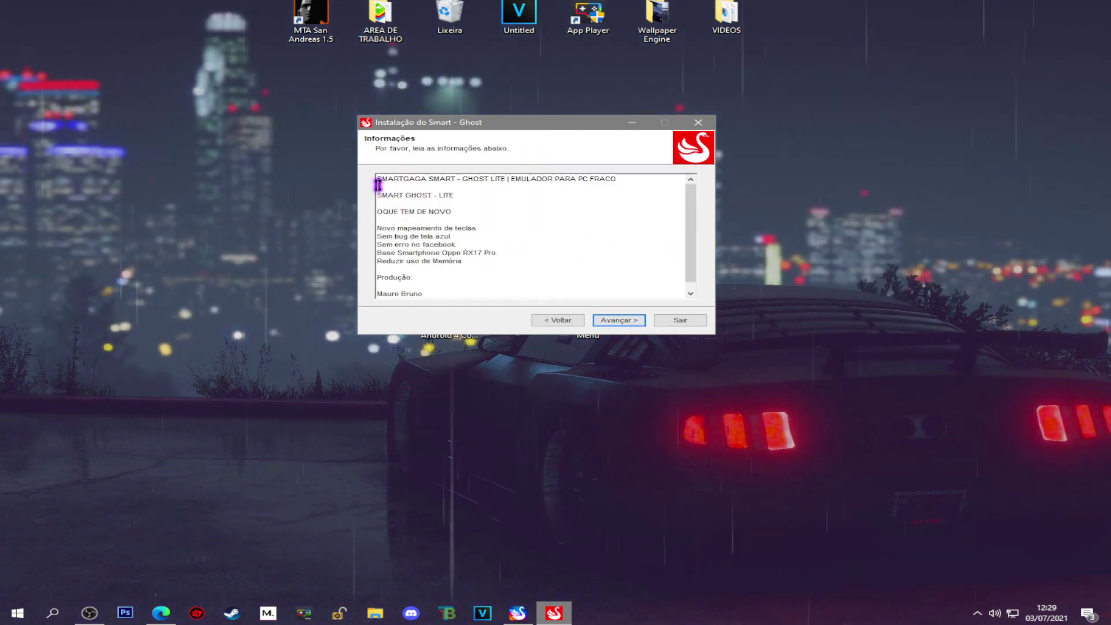
# Read the installer's information text, including the new features, the base smartphone model and the production credits
pyautogui.moveTo(376, 179); pyautogui.dragTo(443, 273)
pyautogui.click(443, 292)
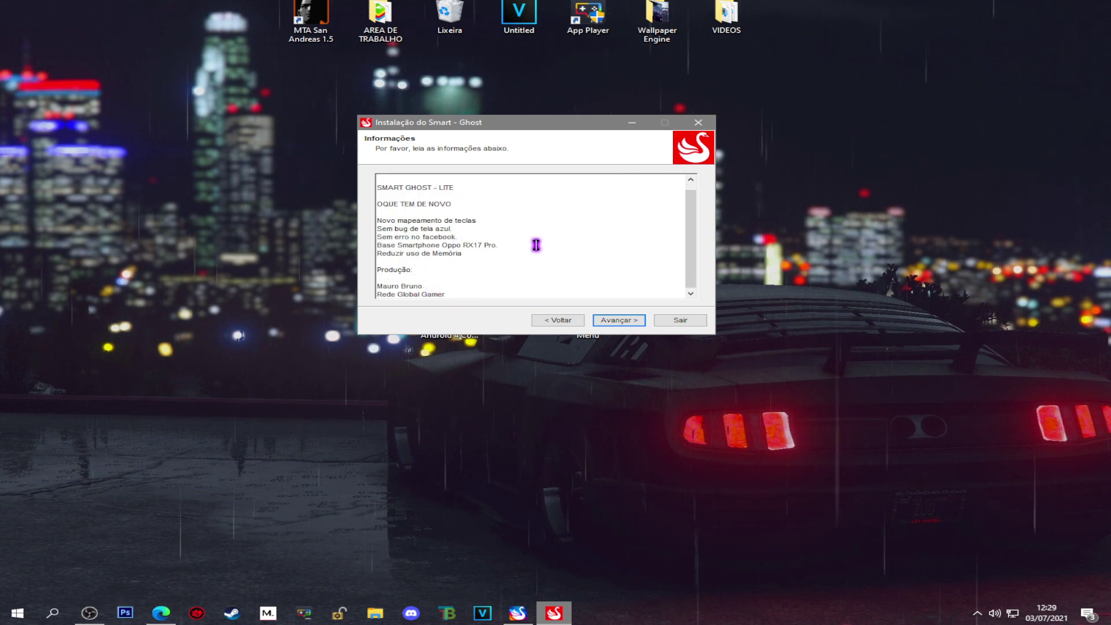
pyautogui.scroll(1, 440, 220)
pyautogui.click(486, 223)
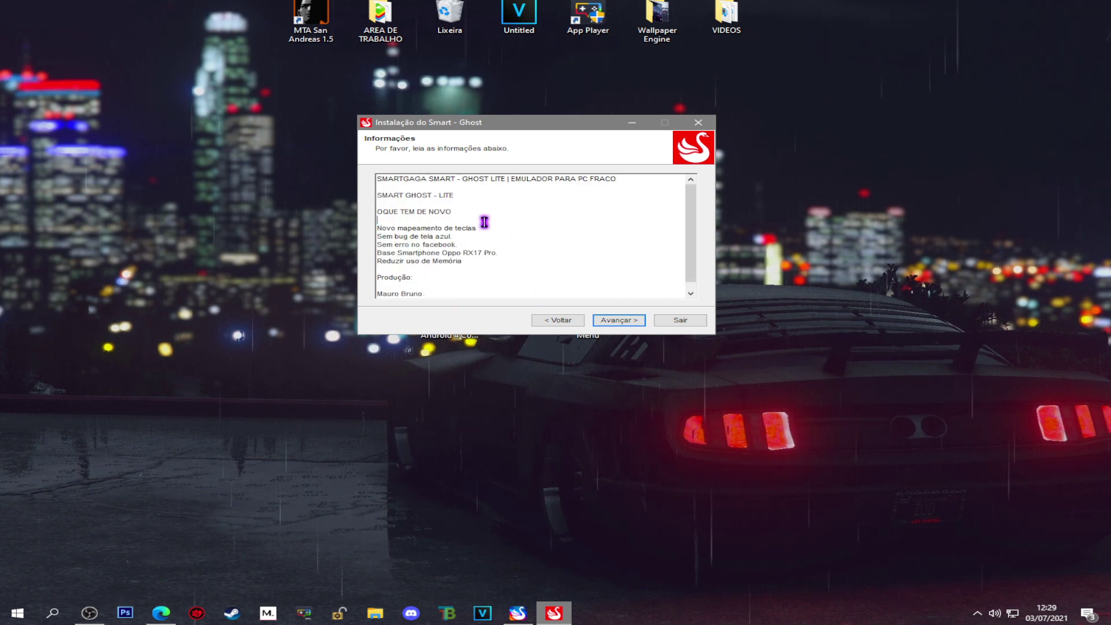
pyautogui.moveTo(452, 212); pyautogui.dragTo(377, 203)
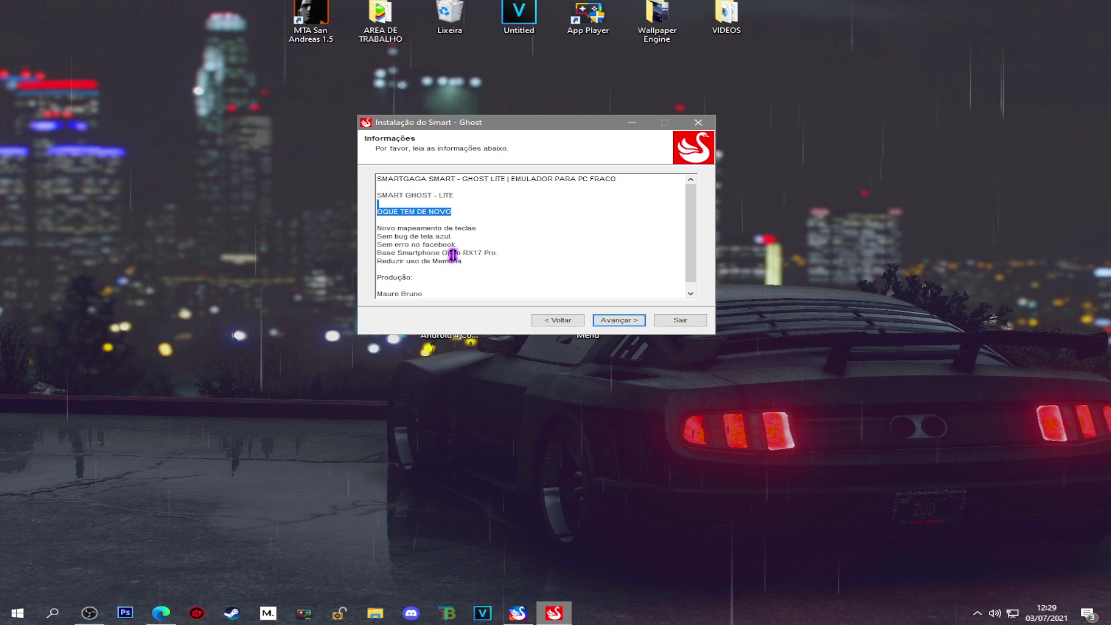
pyautogui.moveTo(448, 253); pyautogui.dragTo(498, 252)
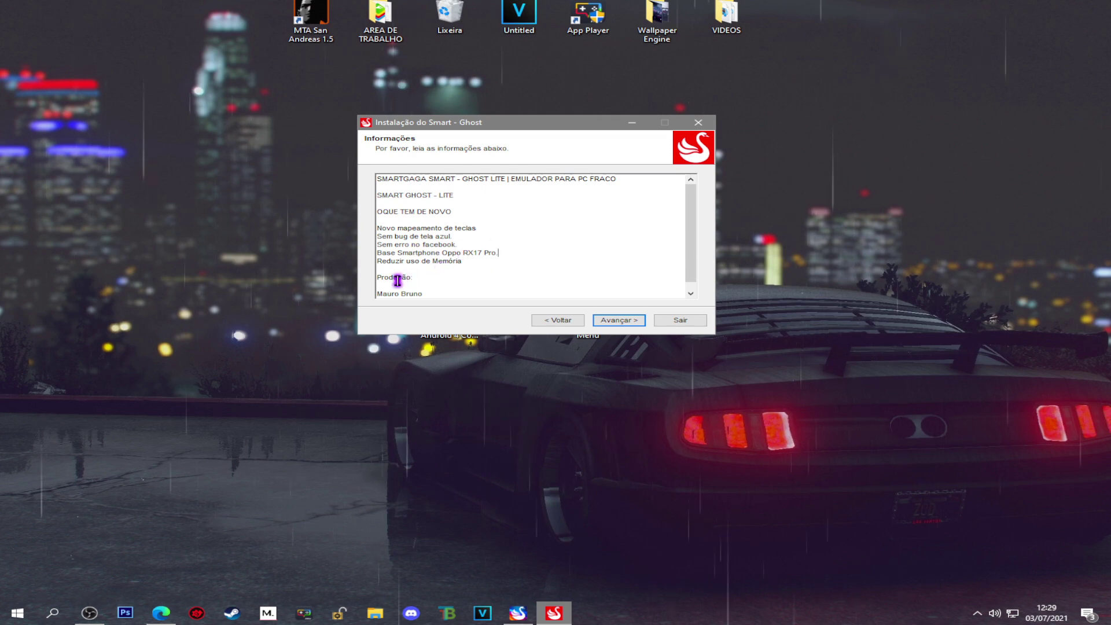
pyautogui.moveTo(505, 253); pyautogui.dragTo(478, 255)
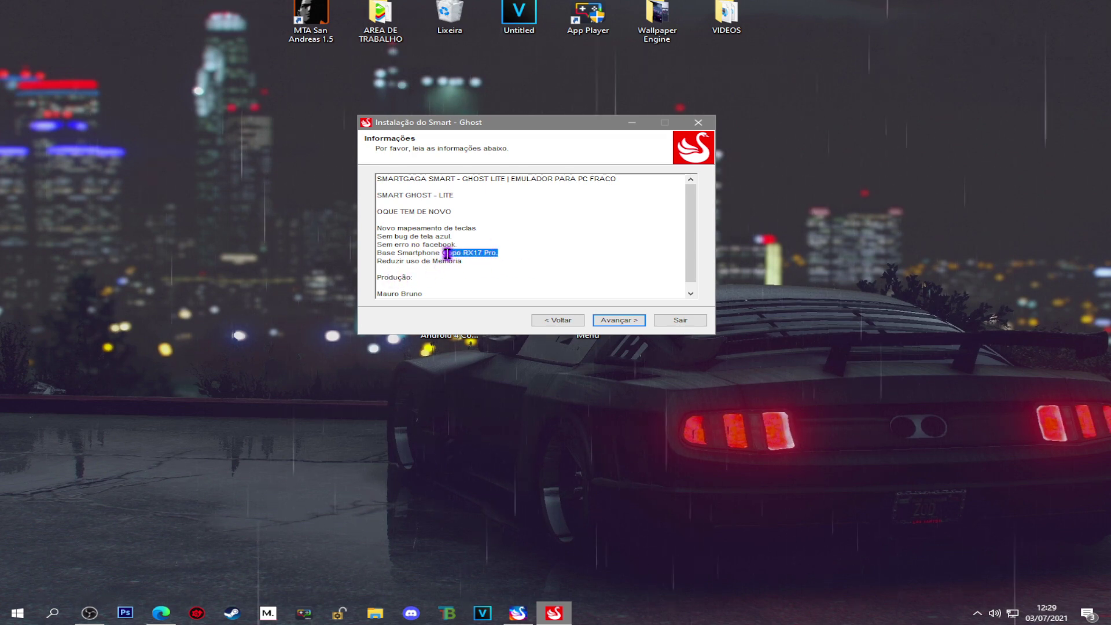
pyautogui.click(431, 277)
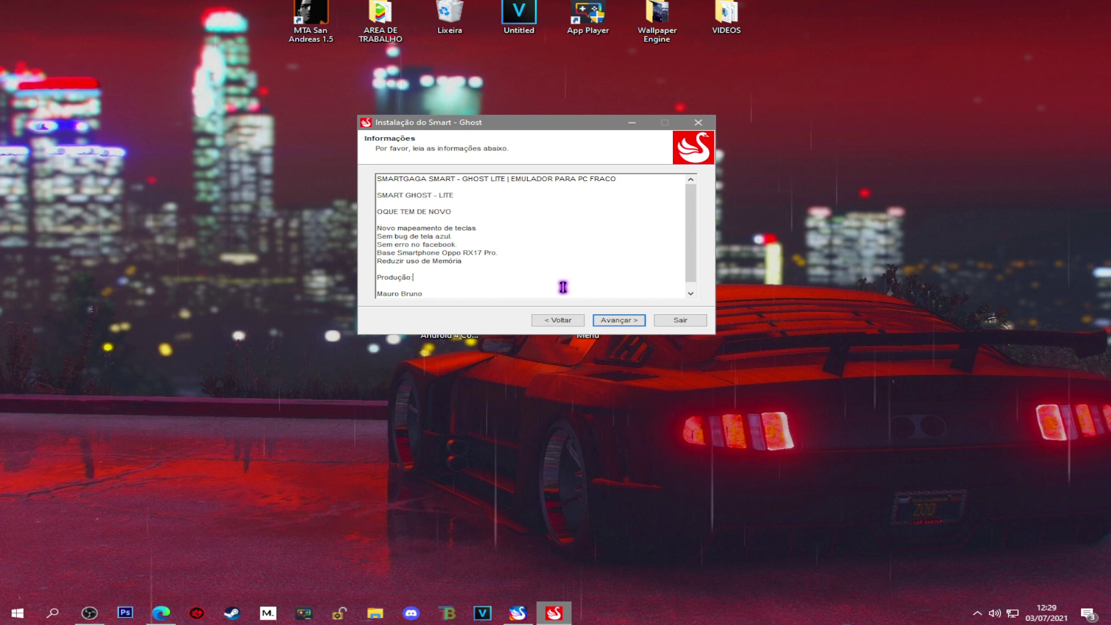
# Accept the licence terms and install Smart - Ghost in C:\Program Files (x86)\Smart - Ghost, allowing the destination folder to be created
pyautogui.moveTo(383, 297); pyautogui.dragTo(516, 300)
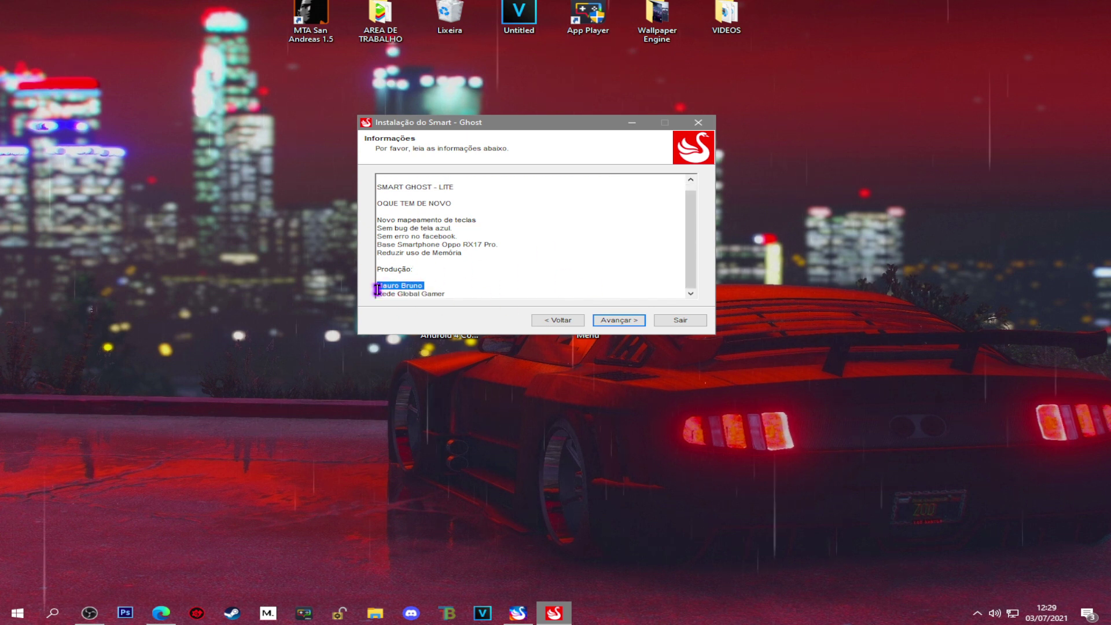
pyautogui.click(628, 320)
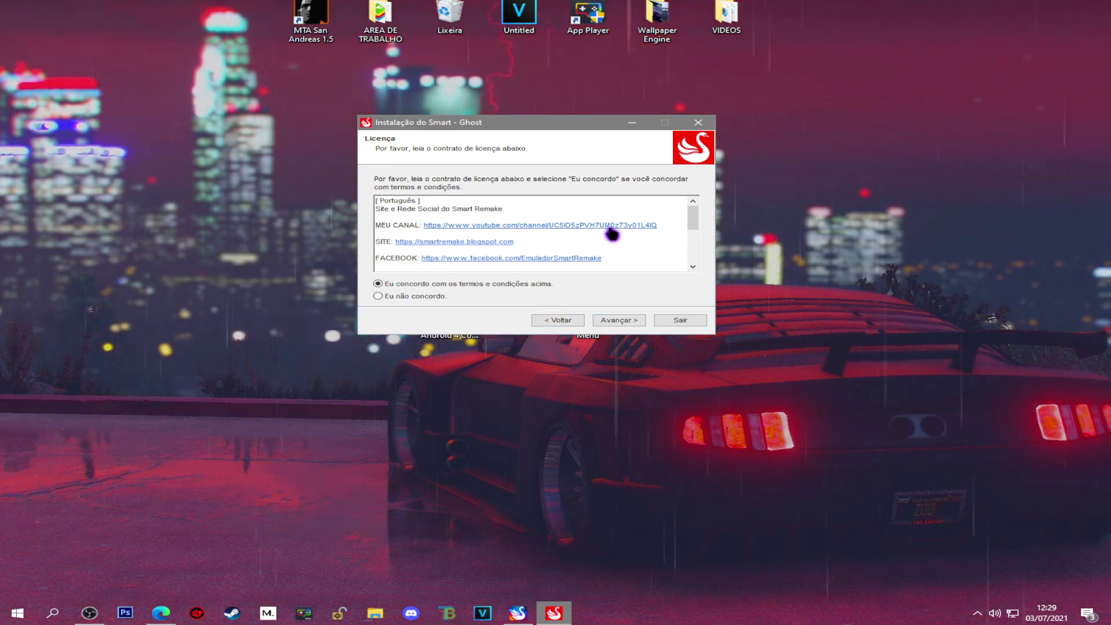
pyautogui.moveTo(694, 226); pyautogui.dragTo(697, 261)
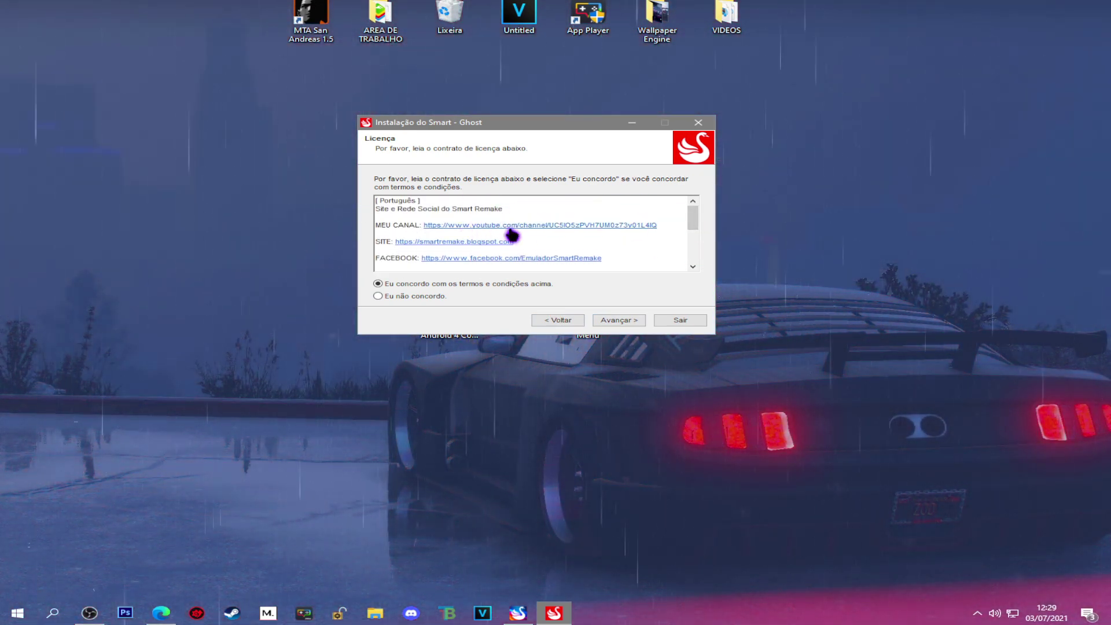
pyautogui.click(614, 320)
pyautogui.click(631, 321)
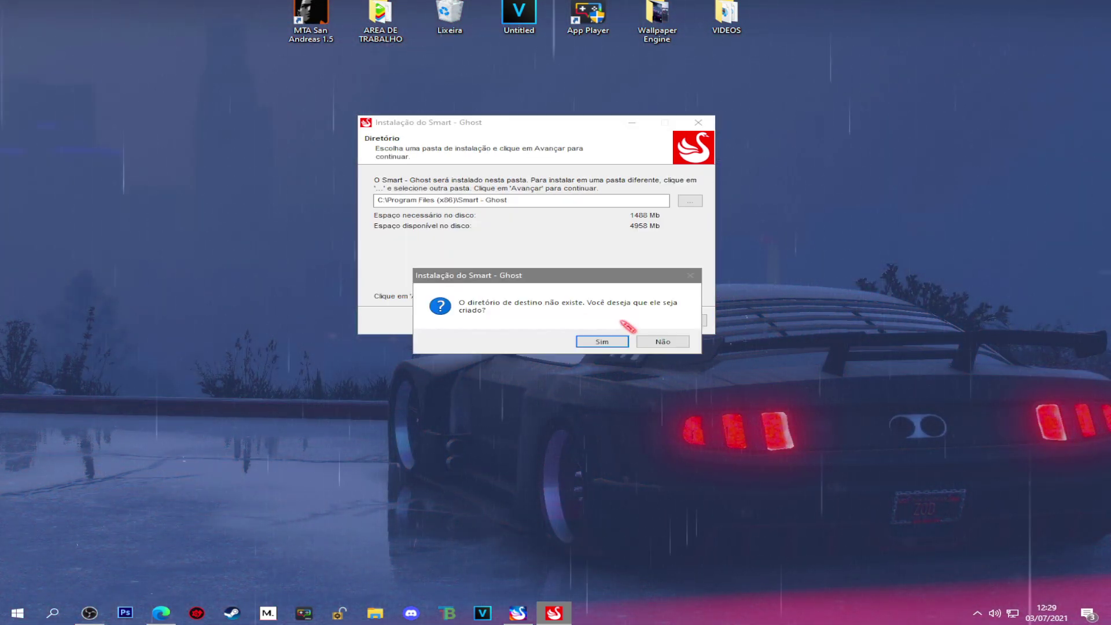
pyautogui.click(602, 343)
pyautogui.click(618, 320)
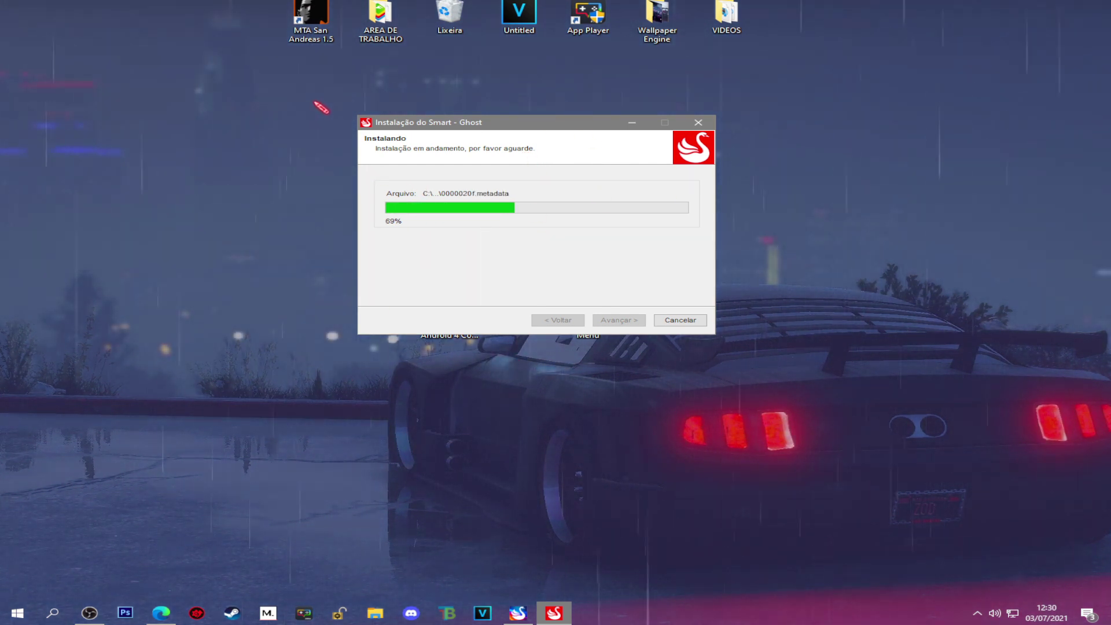
pyautogui.moveTo(547, 122); pyautogui.dragTo(527, 208)
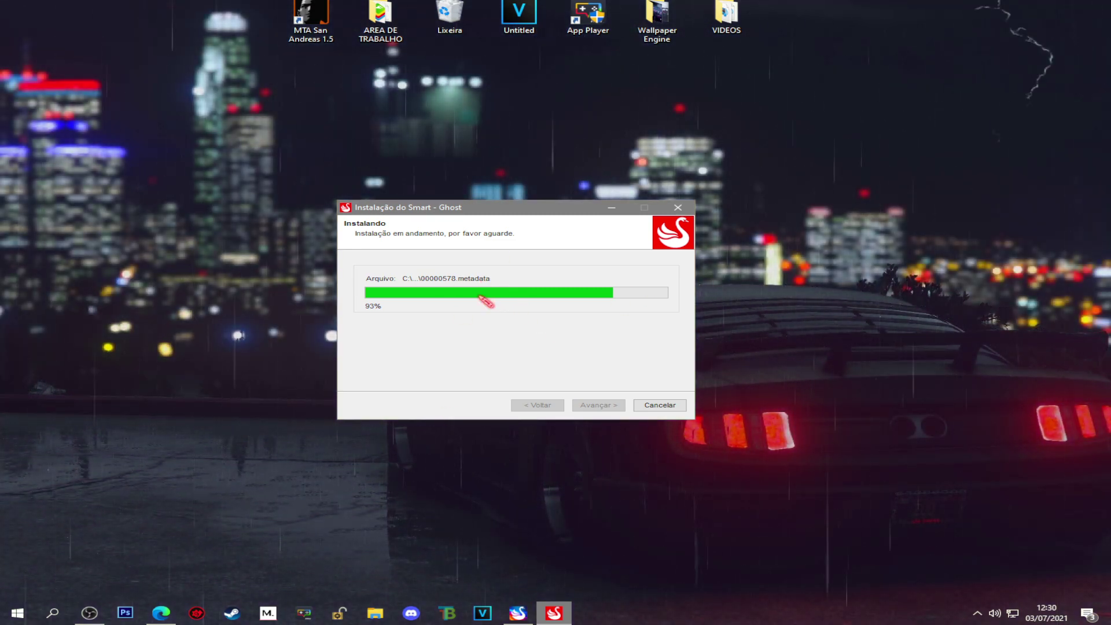
pyautogui.click(89, 613)
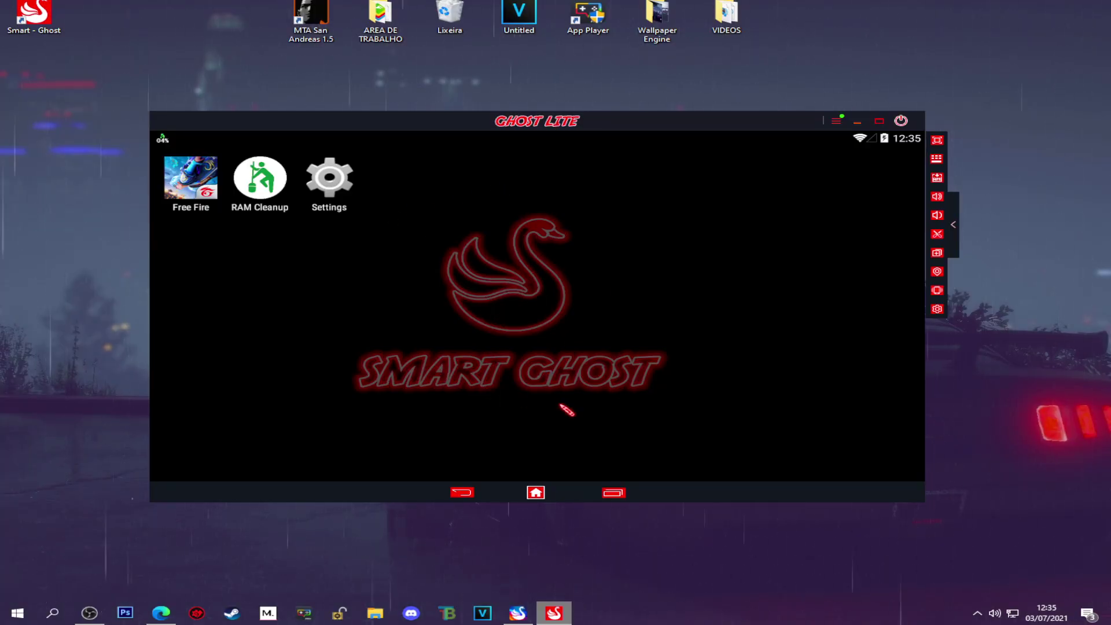
# Exit the running Ghost Lite emulator and confirm closing it
pyautogui.moveTo(527, 129); pyautogui.dragTo(527, 124)
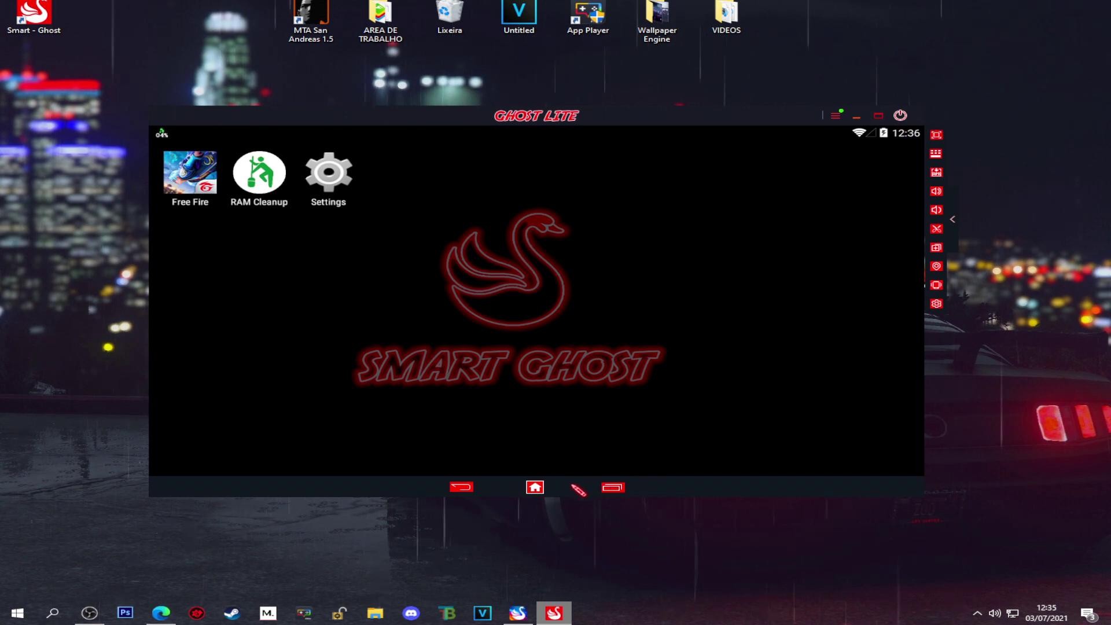
pyautogui.click(903, 117)
pyautogui.click(491, 345)
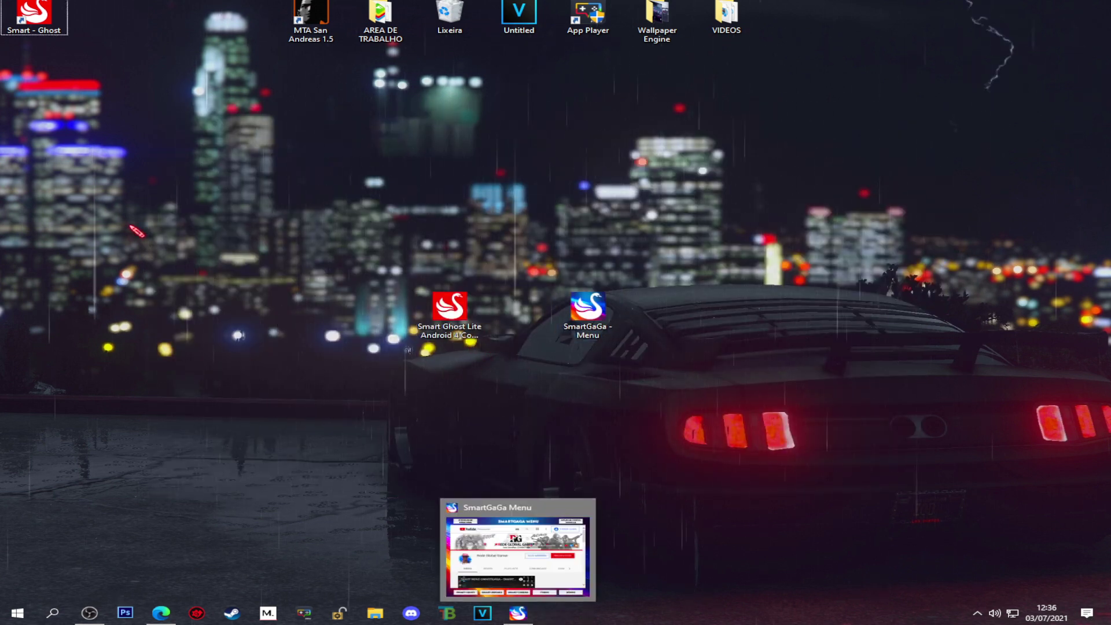
# Move the Smart - Ghost shortcut inward on the desktop, and launch the emulator from it in an enlarged window
pyautogui.moveTo(34, 16); pyautogui.dragTo(177, 196)
pyautogui.doubleClick(177, 195)
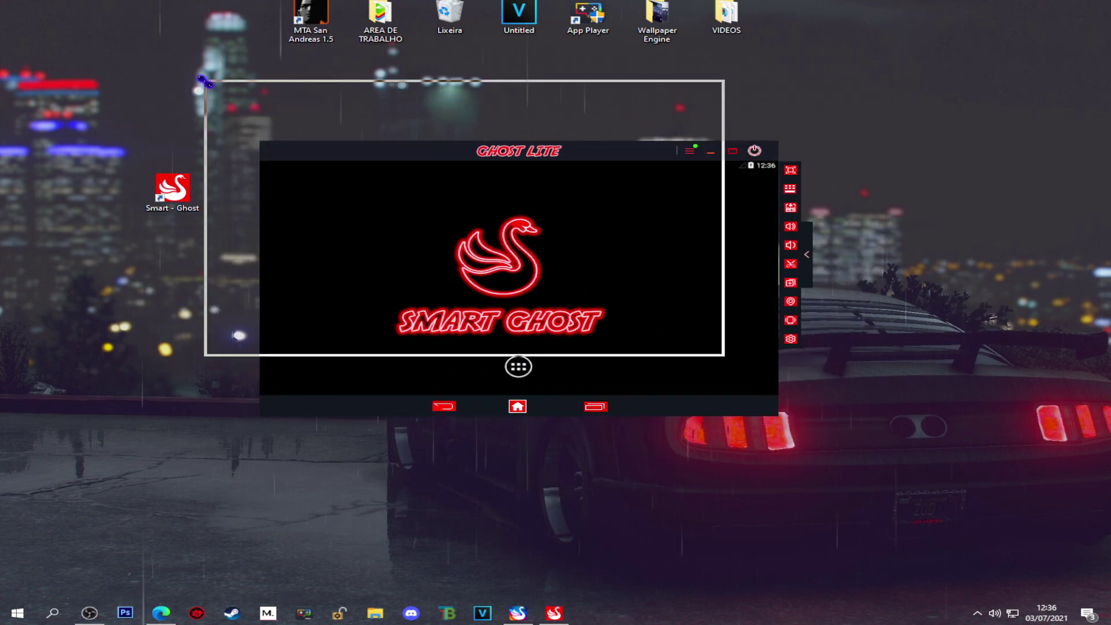
pyautogui.moveTo(718, 349); pyautogui.dragTo(912, 438)
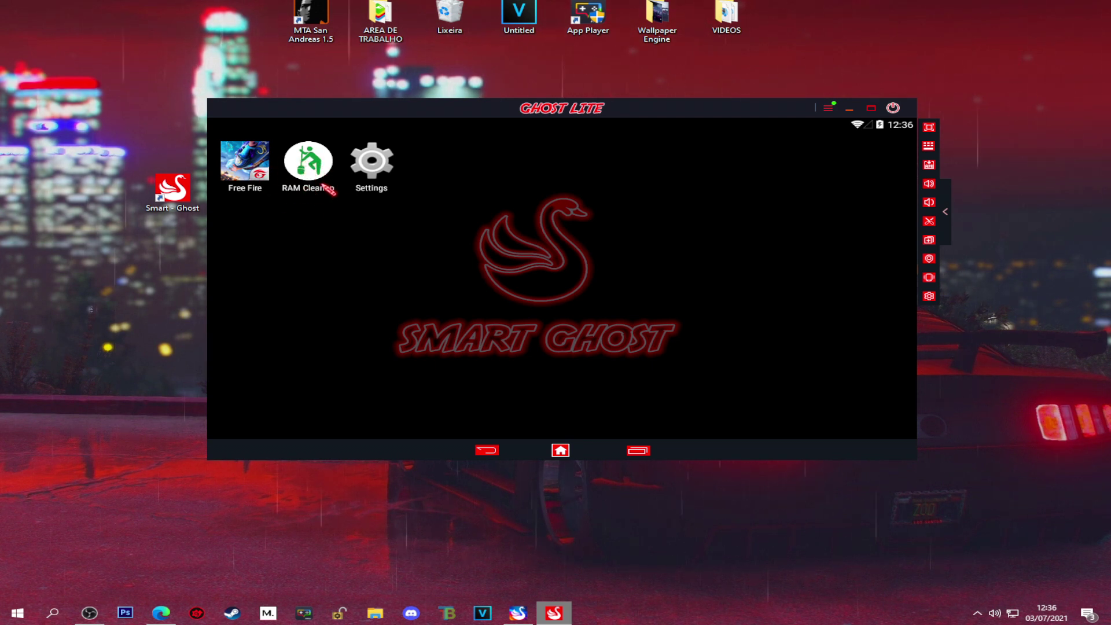
# Launch Free Fire in the emulator, dismissing the key-mapping guide and the Escolha Royale promotion to reach the lobby
pyautogui.click(307, 162)
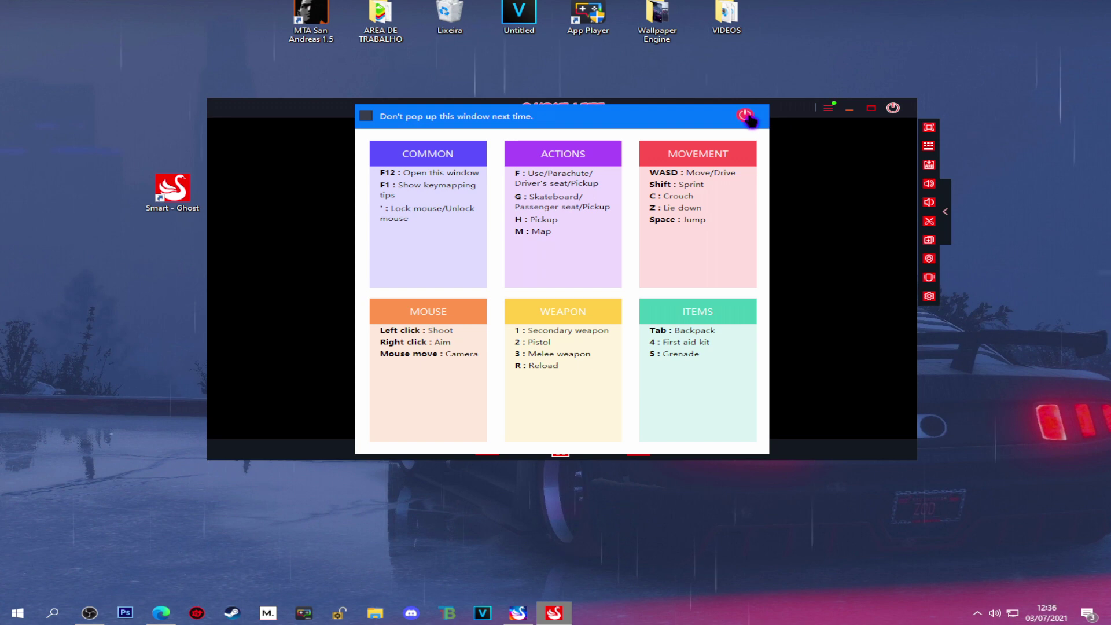
pyautogui.click(745, 115)
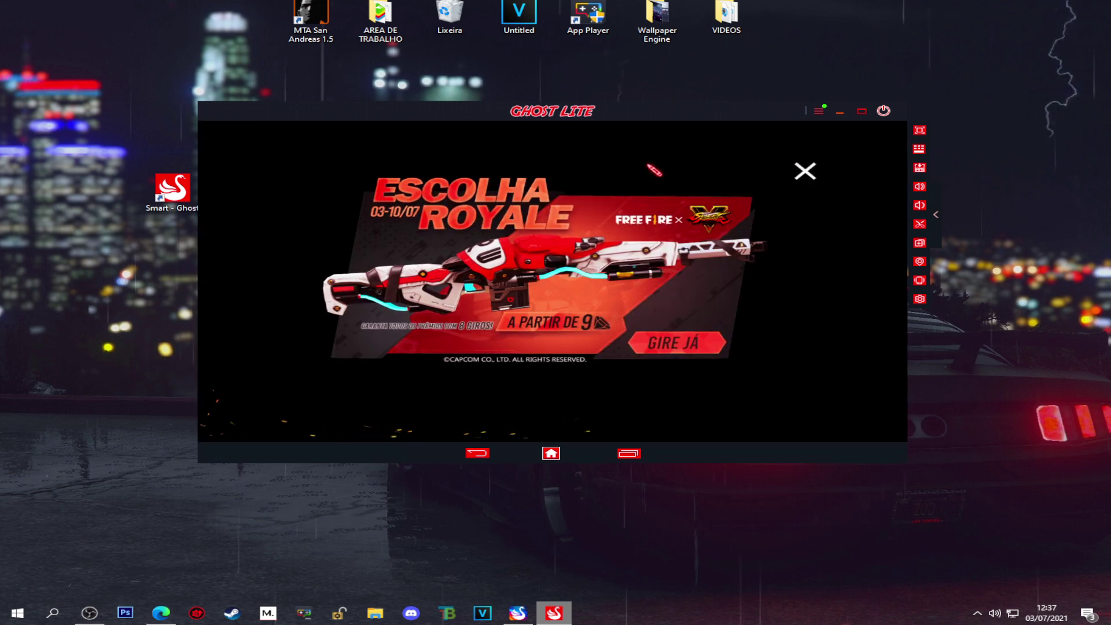
pyautogui.click(809, 175)
pyautogui.click(808, 172)
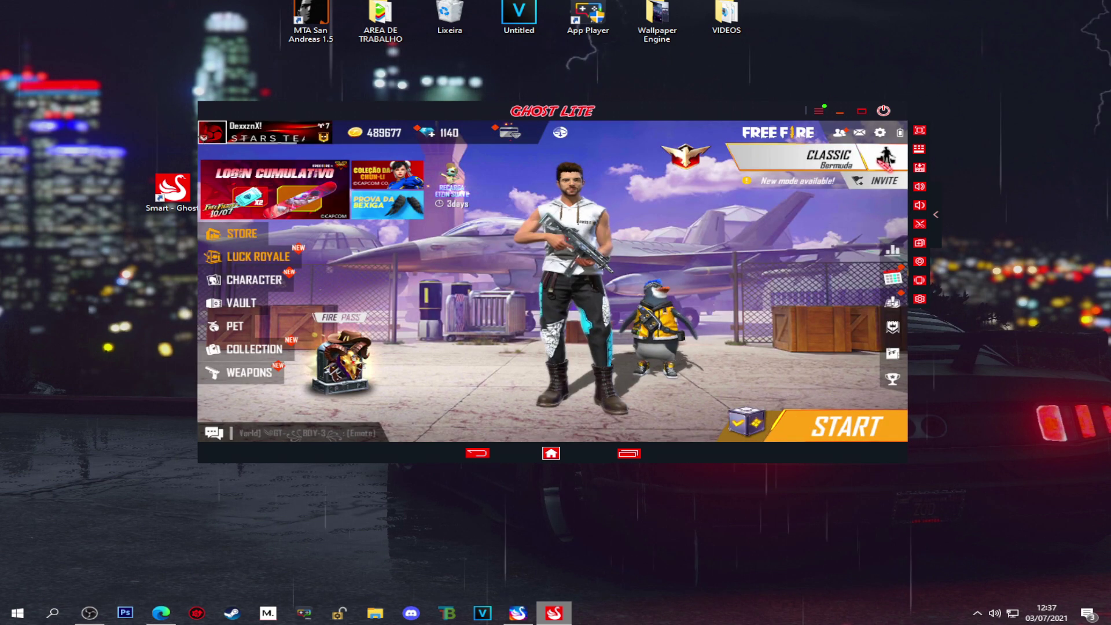
# Look through the Sensitivity, Auto Pickup and Controls pages of the Free Fire settings, and return to the lobby
pyautogui.click(271, 237)
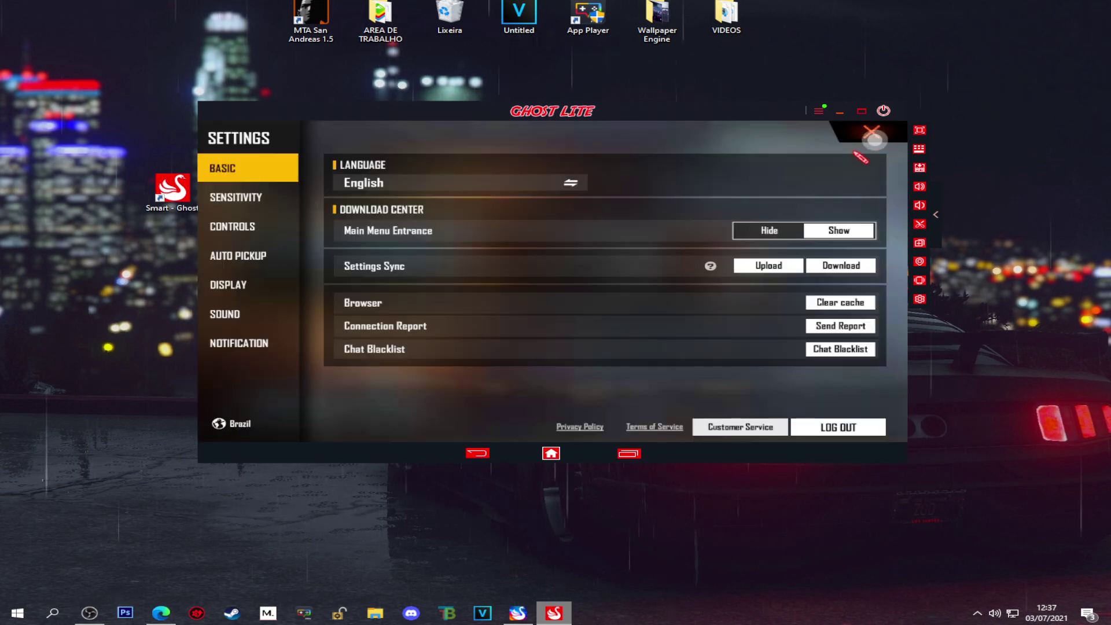
pyautogui.click(230, 195)
pyautogui.click(234, 256)
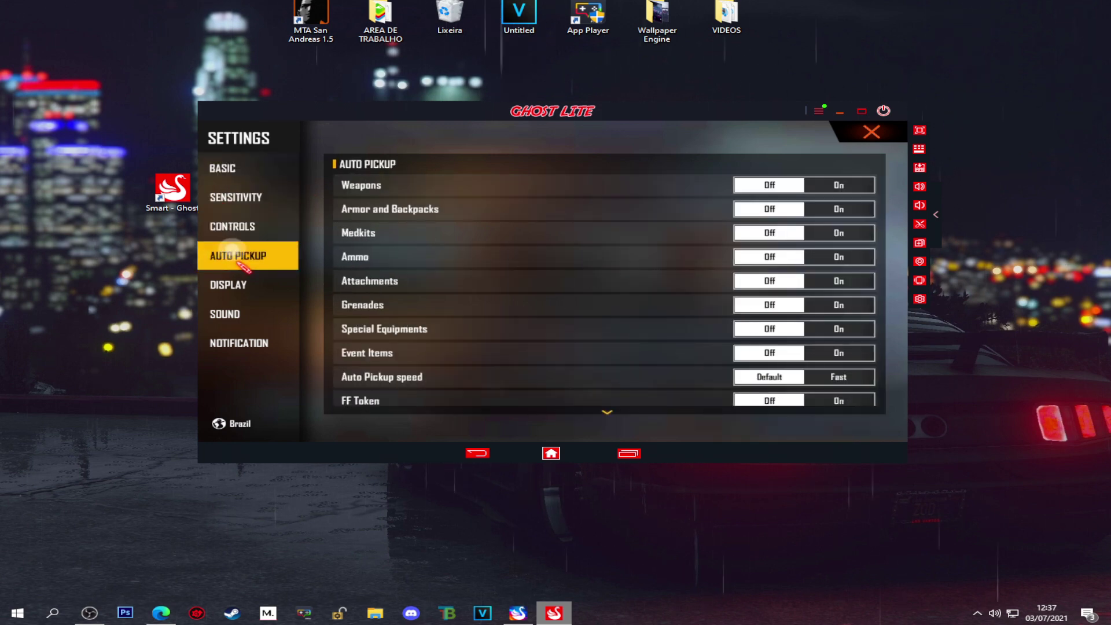
pyautogui.click(232, 225)
pyautogui.click(871, 132)
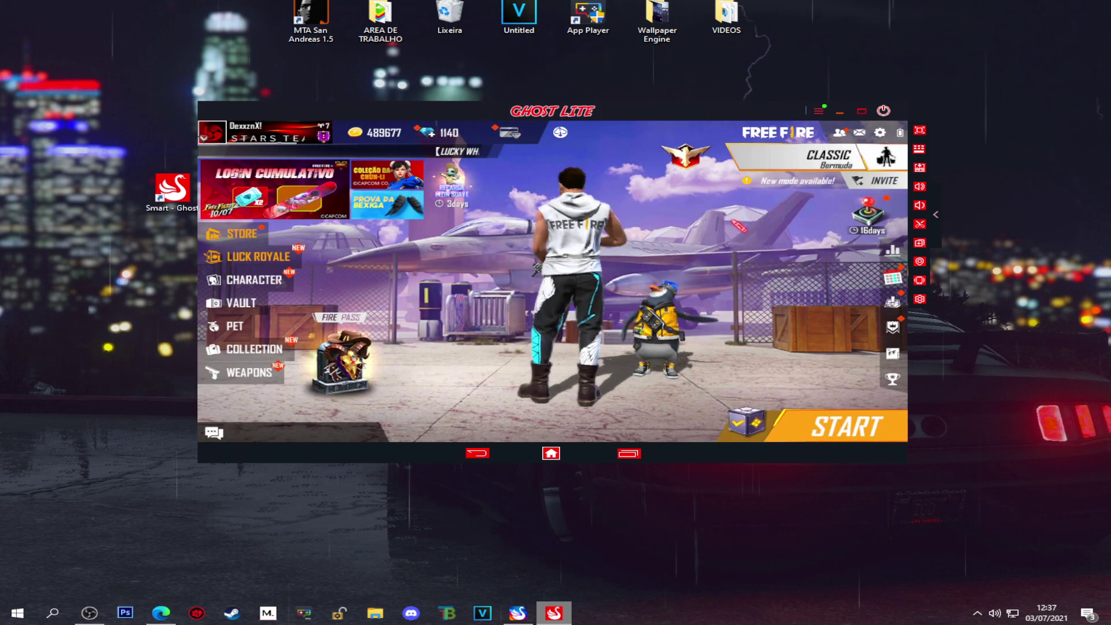
# Check the Free Fire Download Center and close the game from the emulator's recent apps
pyautogui.click(559, 135)
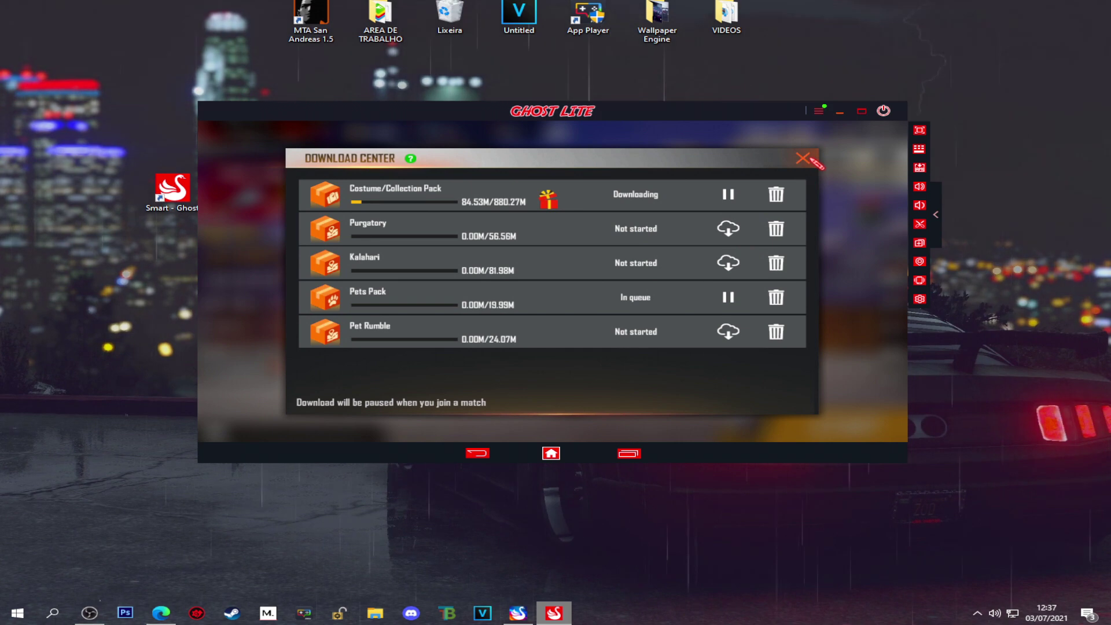
pyautogui.click(804, 156)
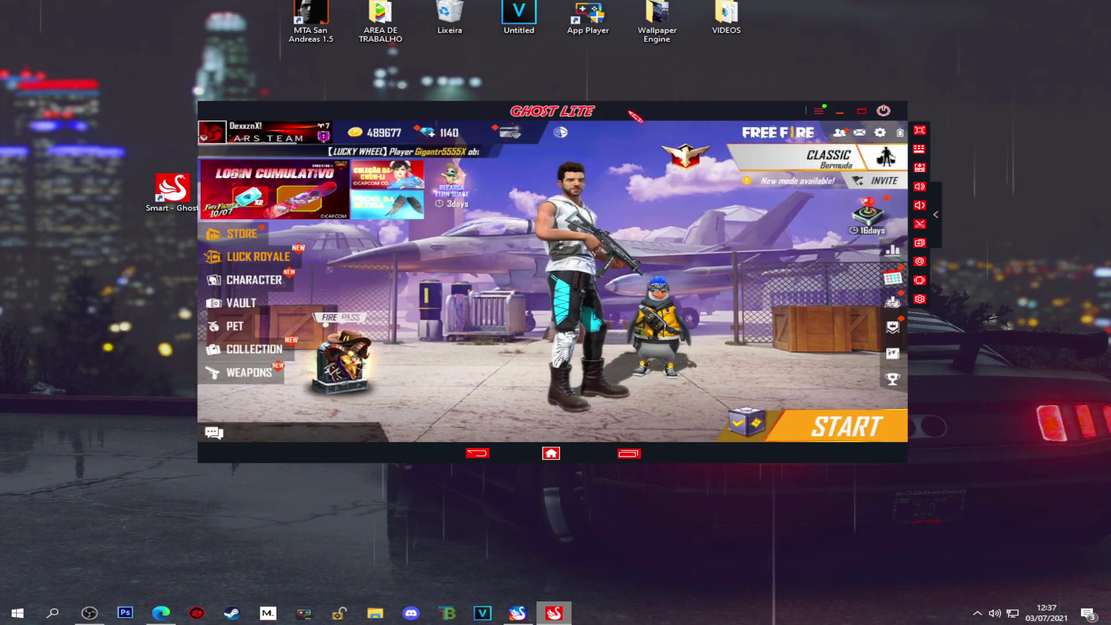
pyautogui.click(628, 454)
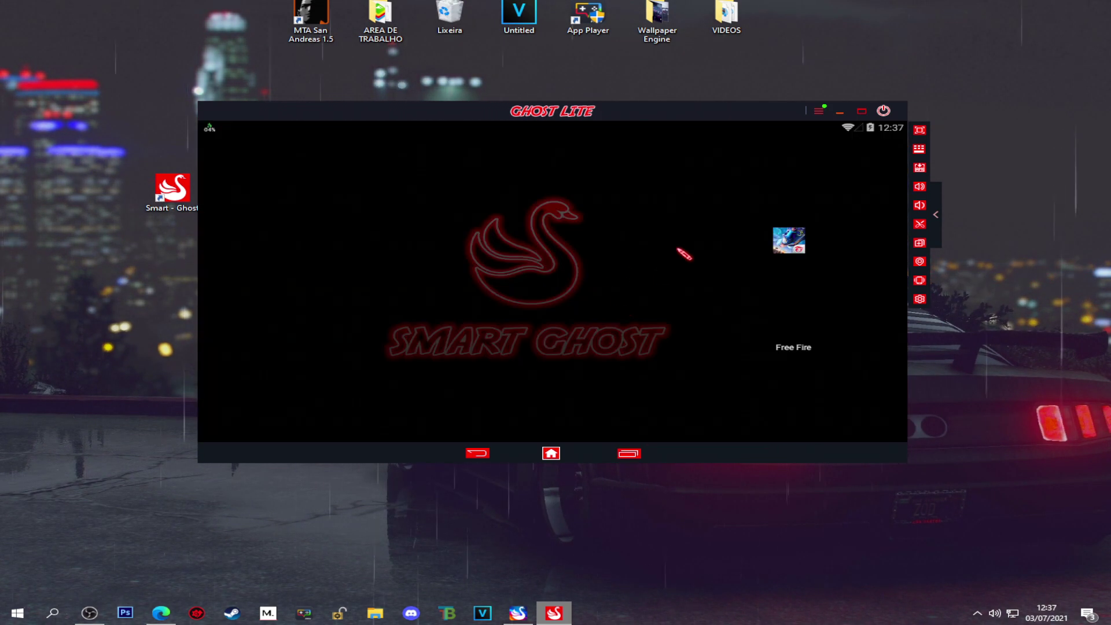
pyautogui.click(807, 264)
# Open the emulator's Definições and view the available interface languages, keeping Português selected
pyautogui.click(819, 110)
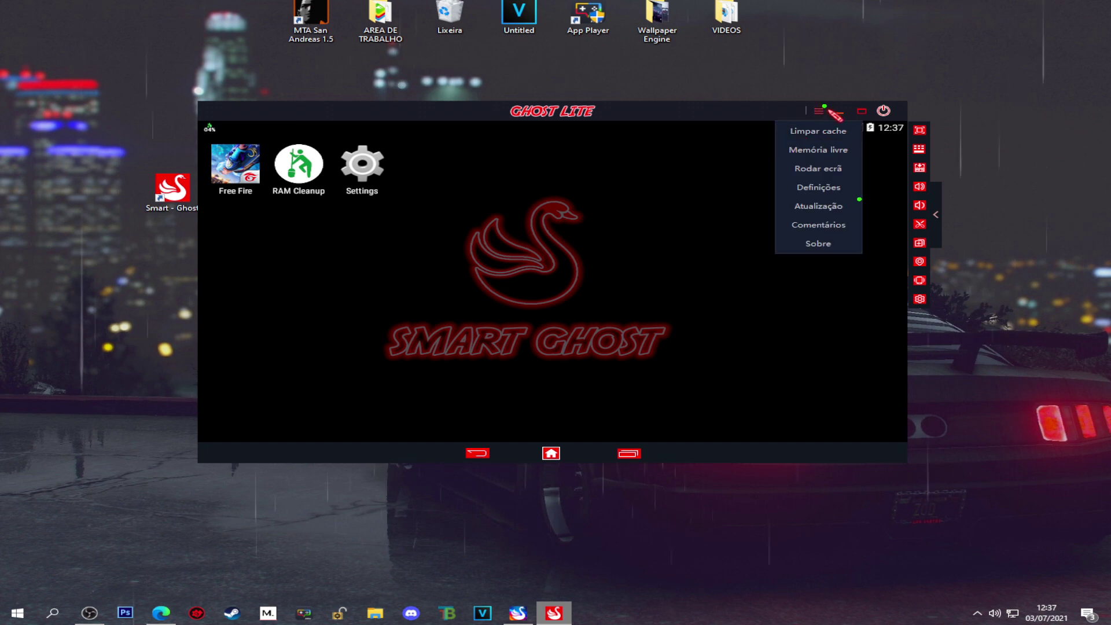
pyautogui.click(820, 188)
pyautogui.click(681, 237)
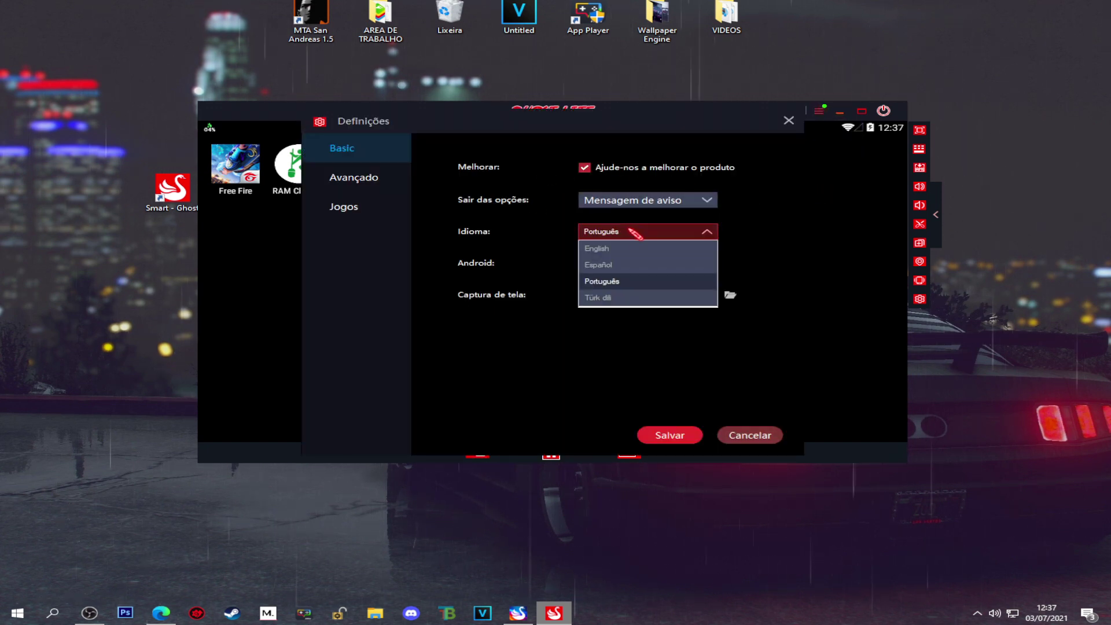
pyautogui.click(564, 228)
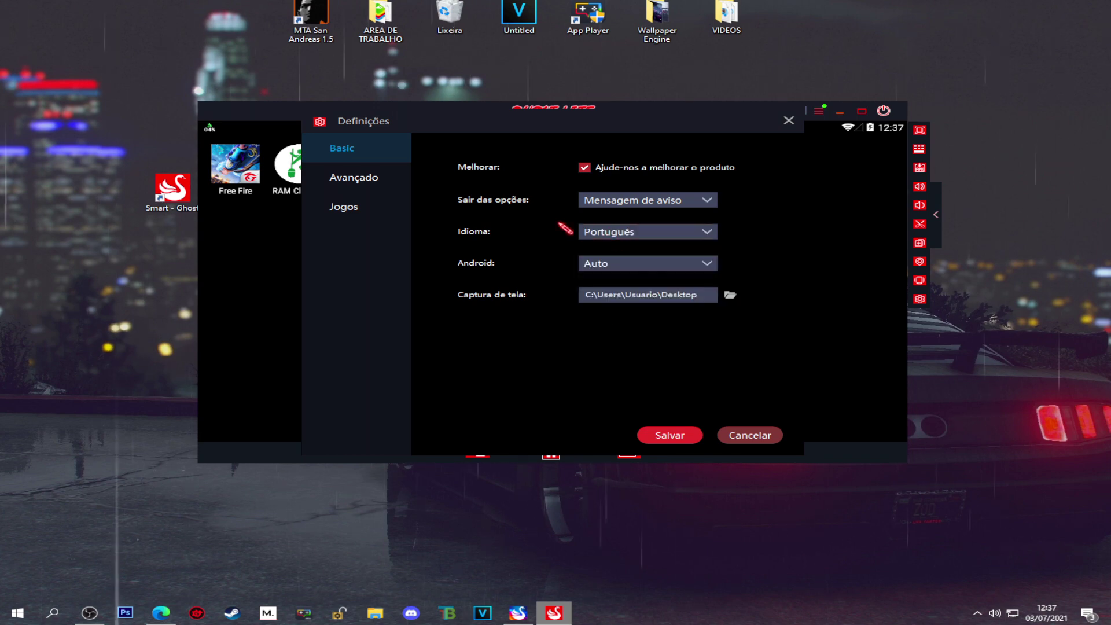
# Examine the advanced emulator settings, including the renderer choices and custom resolution fields, and close them without saving
pyautogui.click(353, 177)
pyautogui.click(578, 309)
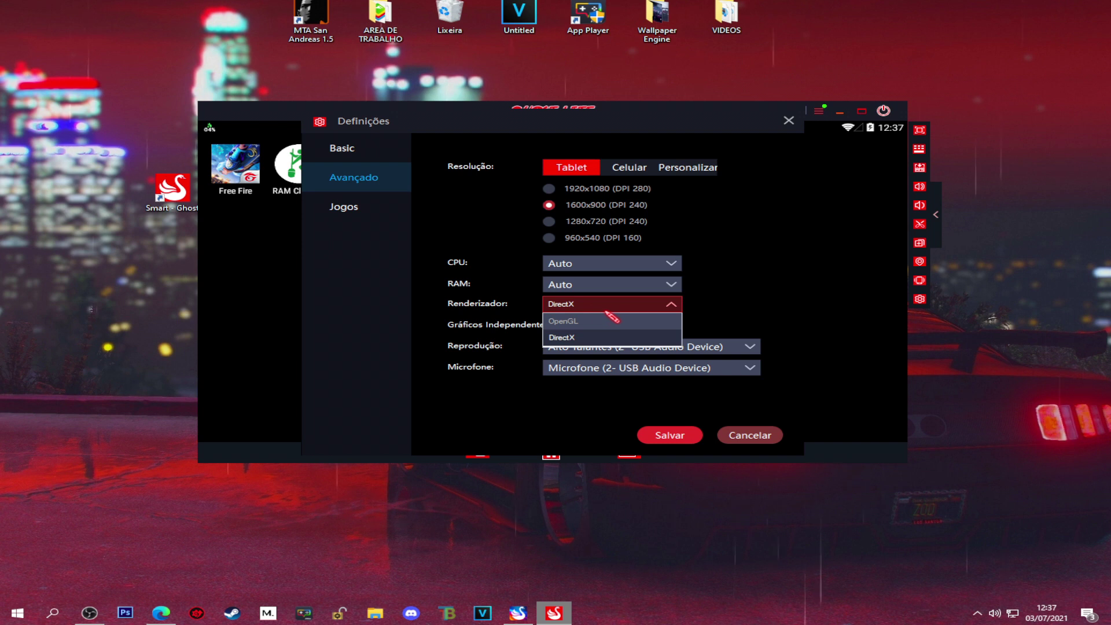
pyautogui.click(599, 306)
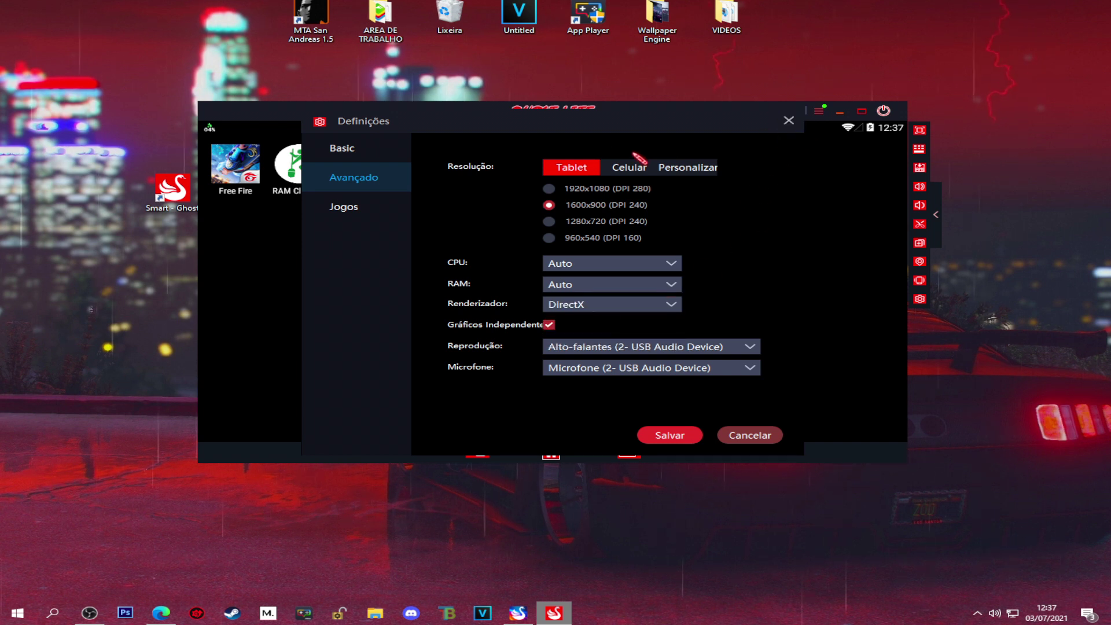
pyautogui.click(700, 171)
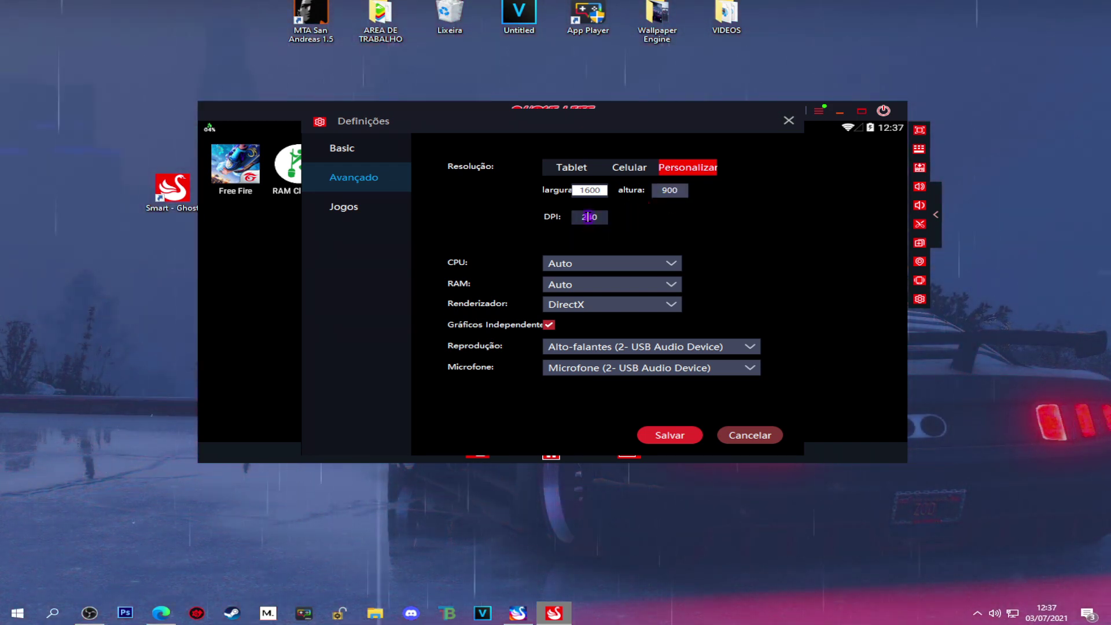
pyautogui.click(788, 121)
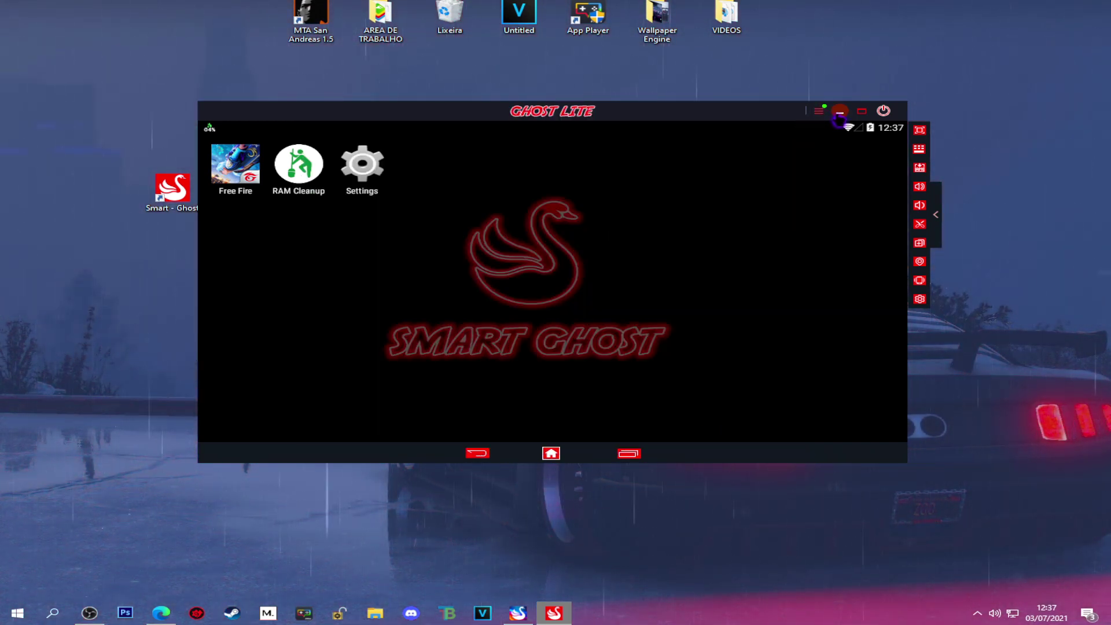
pyautogui.moveTo(94, 64); pyautogui.dragTo(983, 509)
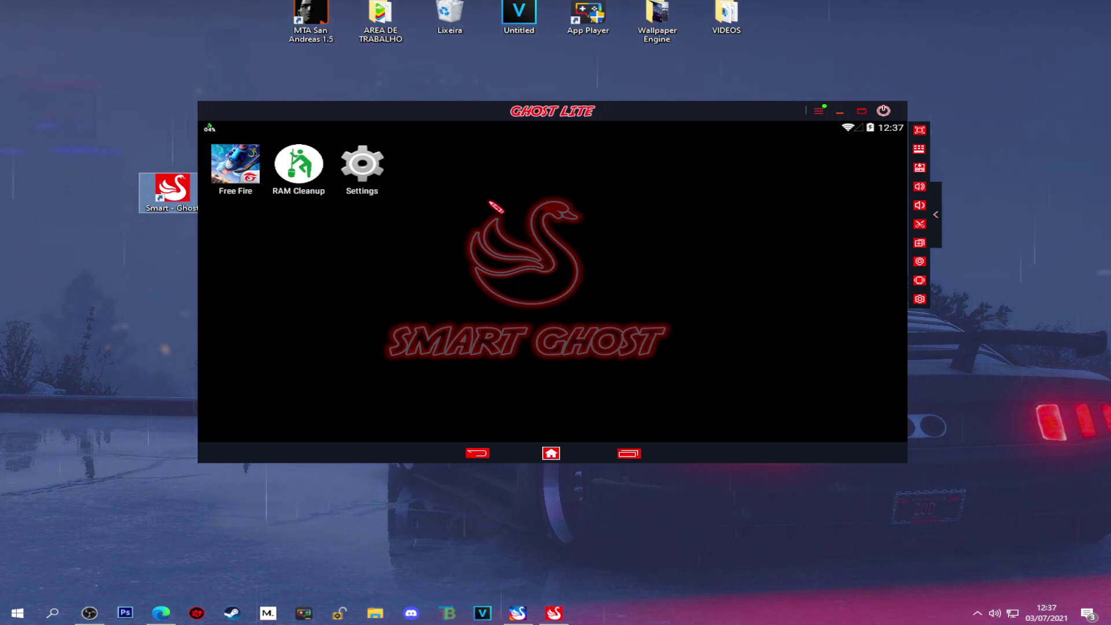
pyautogui.click(528, 156)
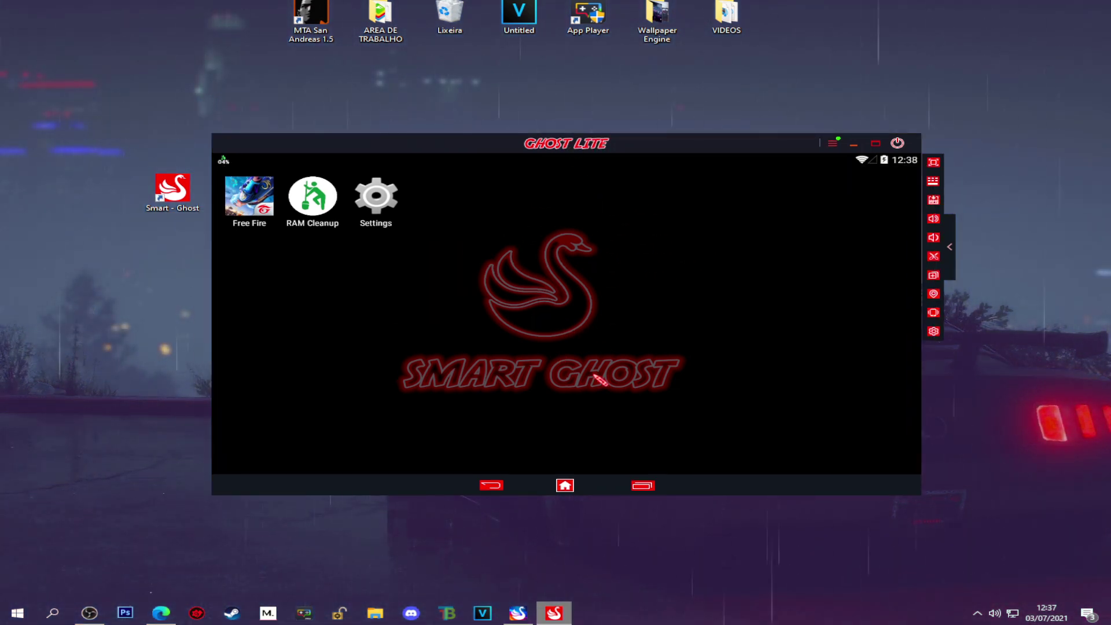
# Switch to the SmartGaGa Menu and demonstrate taking the Google play services and Google play store packages from the Conta Google folder to the emulator
pyautogui.click(519, 612)
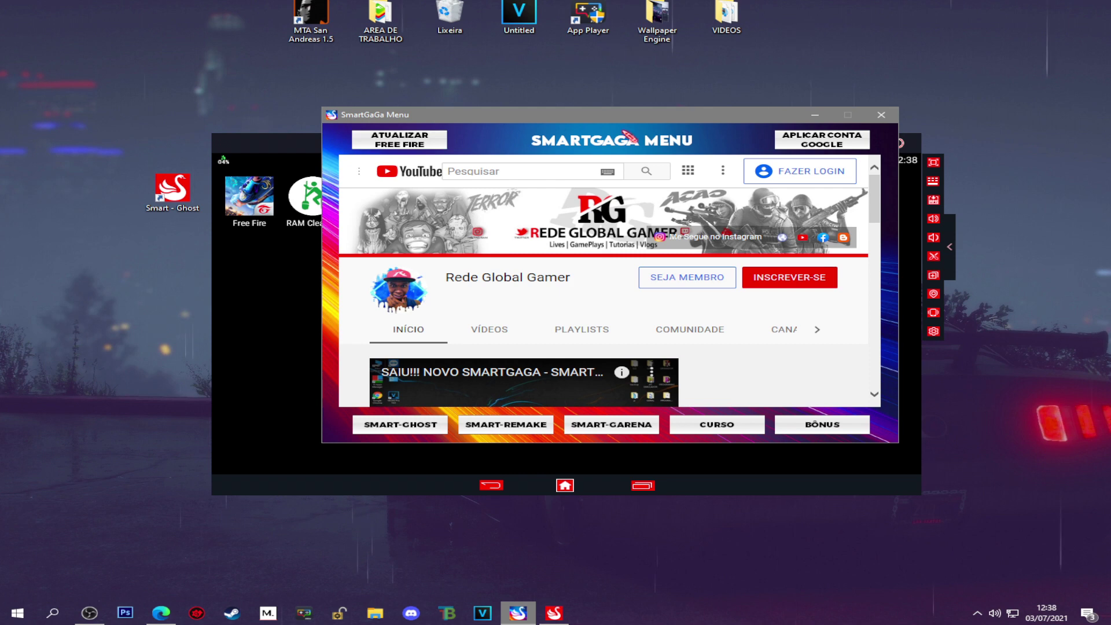
pyautogui.click(819, 144)
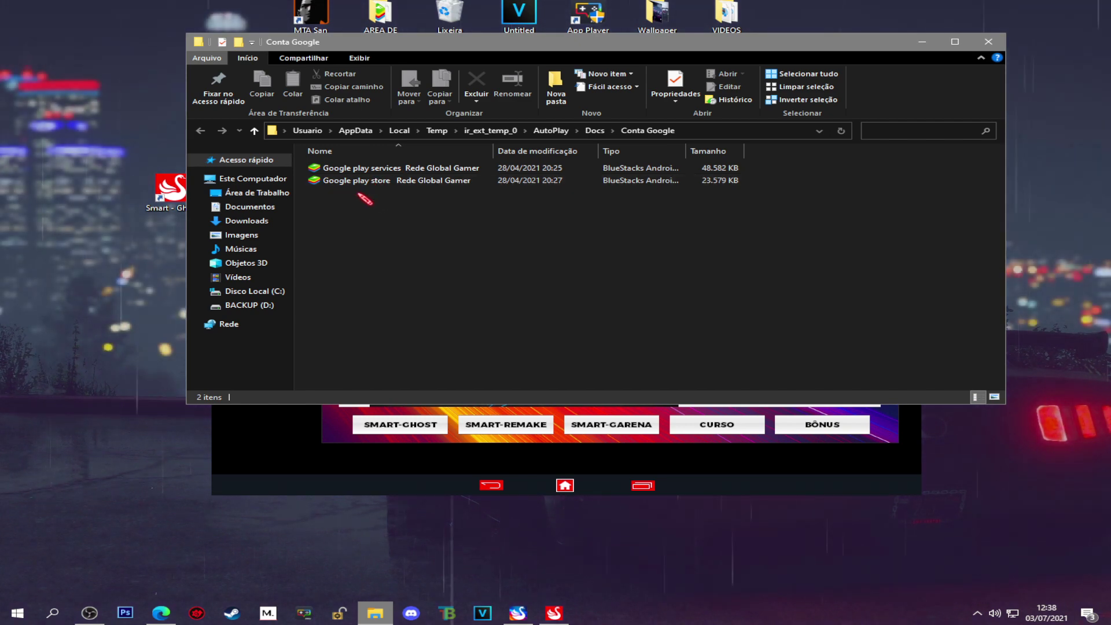
pyautogui.moveTo(408, 237); pyautogui.dragTo(249, 438)
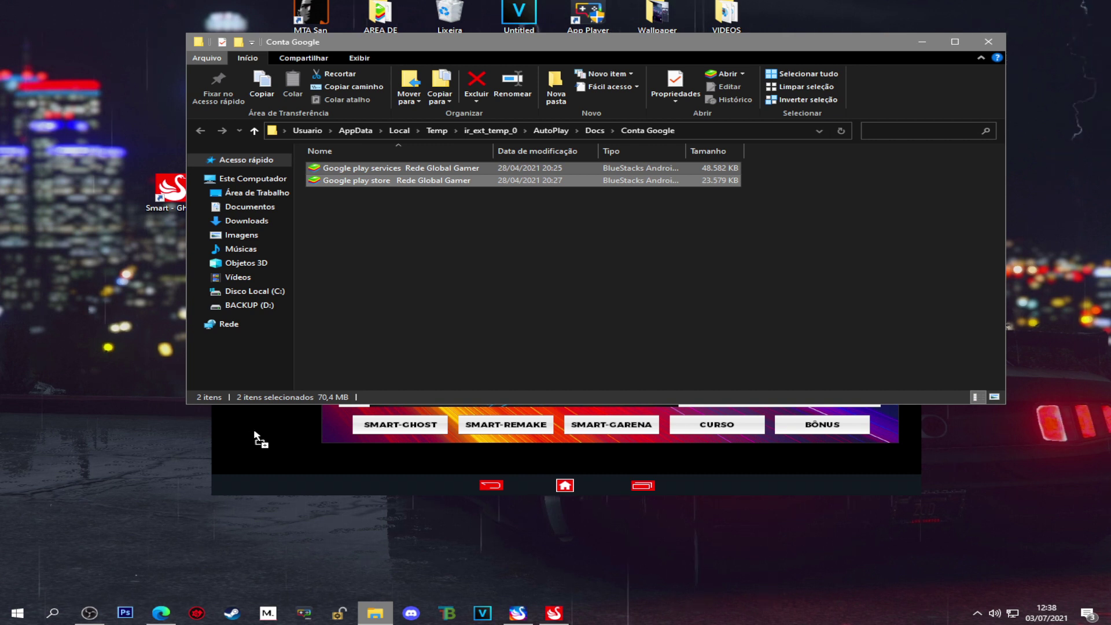
pyautogui.moveTo(265, 435); pyautogui.dragTo(557, 195)
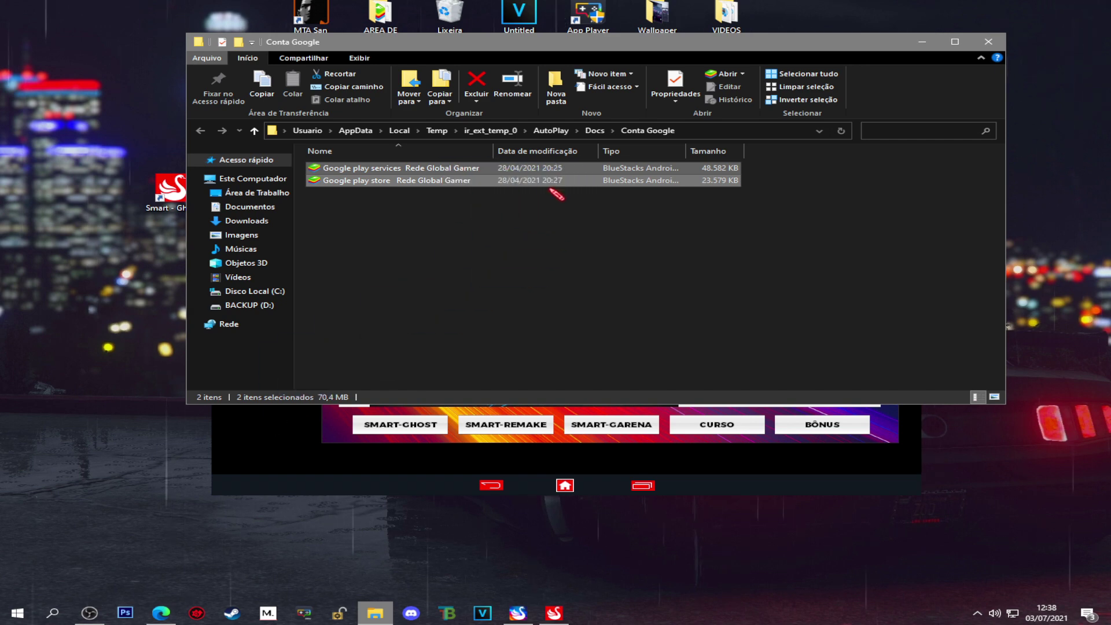
pyautogui.click(989, 41)
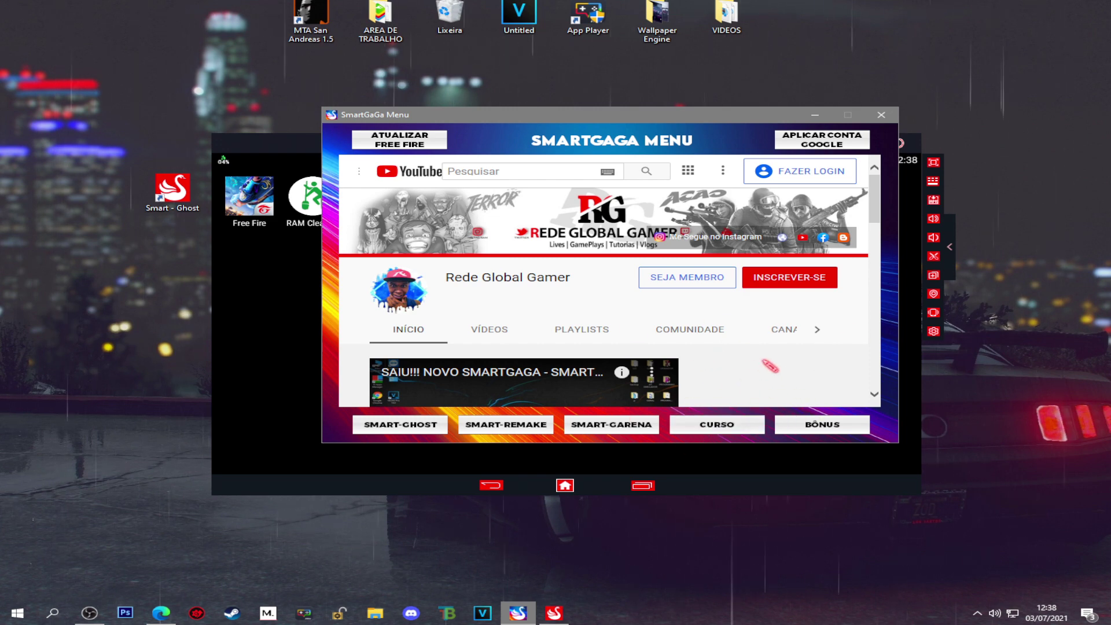
# Open the SmartGaGa Menu's Bônus page to view its sensitivity and PC optimization options
pyautogui.click(836, 424)
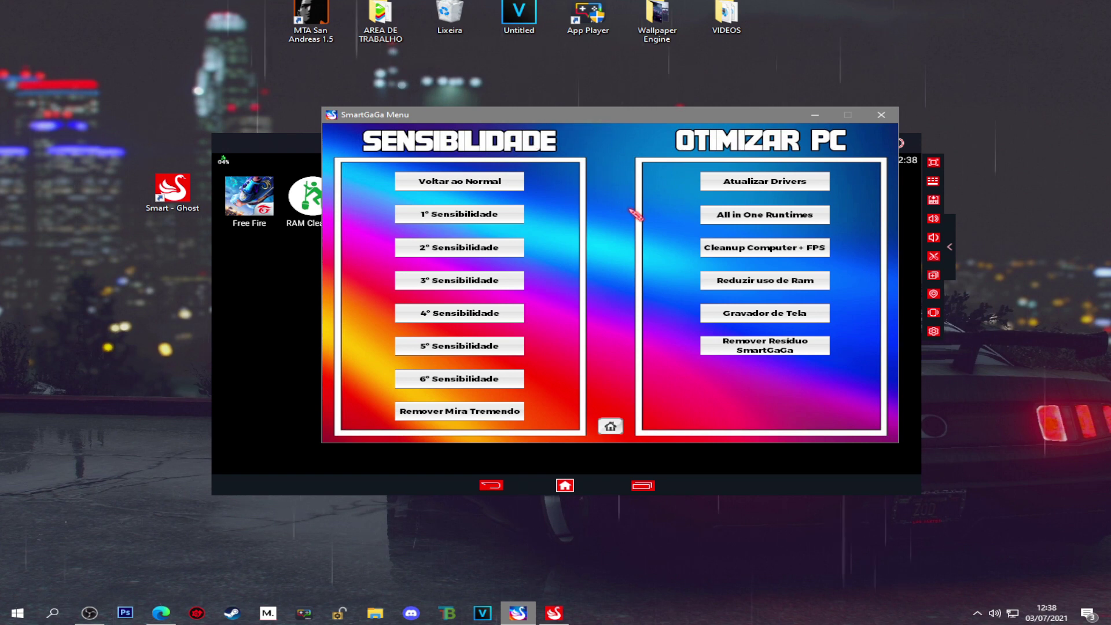